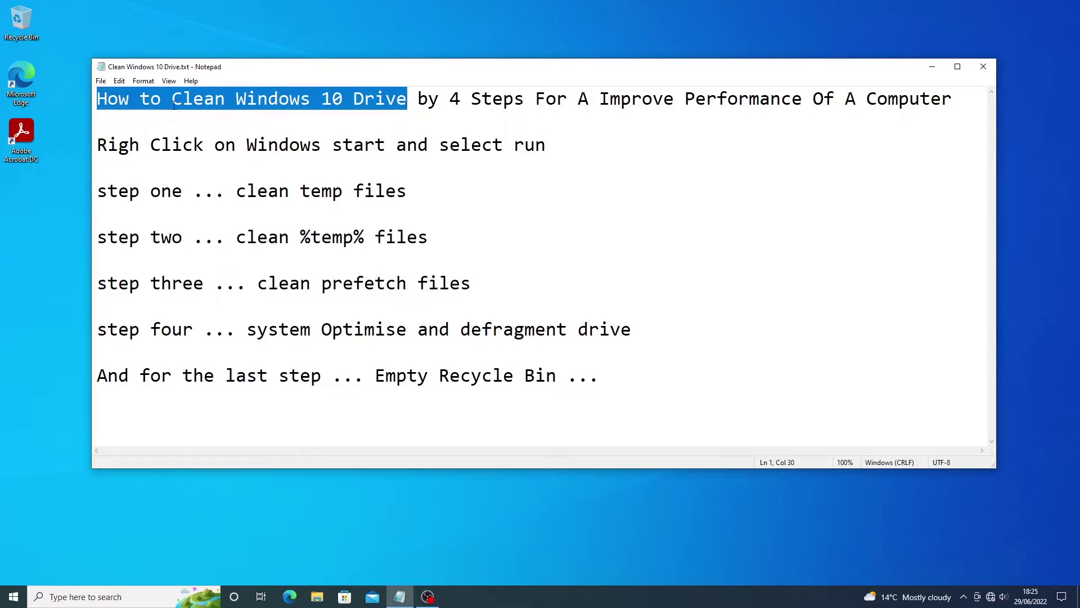
left_click_drag(417, 100, 955, 107)
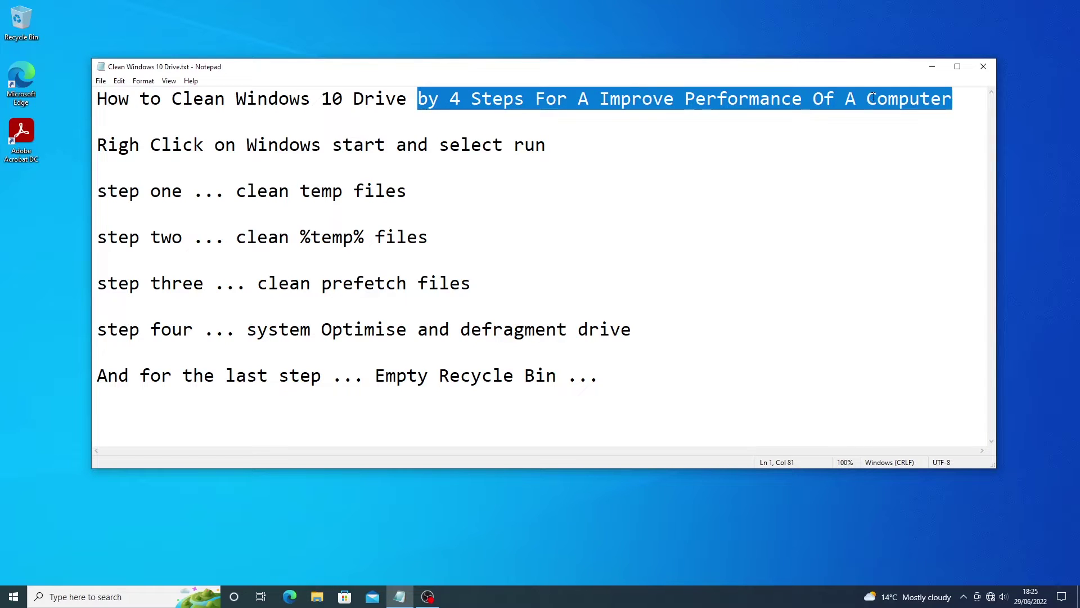
left_click(155, 141)
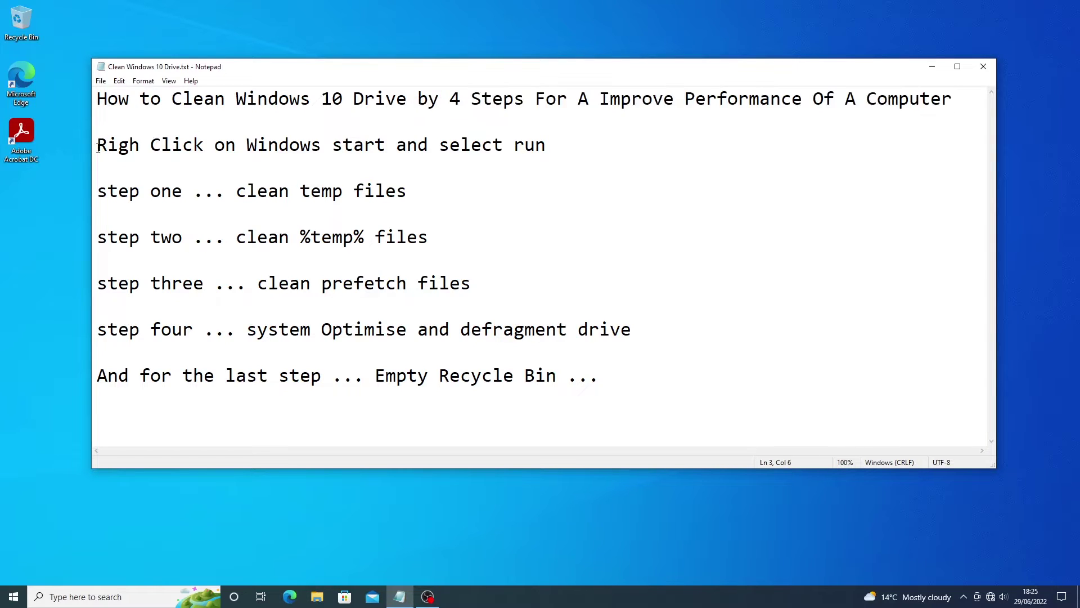
left_click_drag(98, 147, 382, 146)
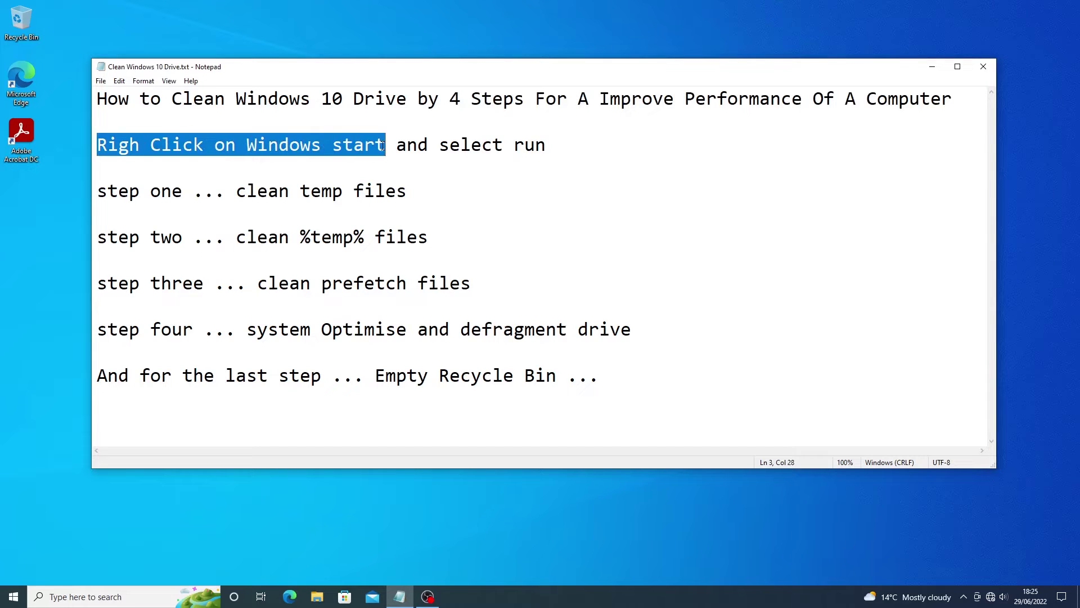
right_click(17, 598)
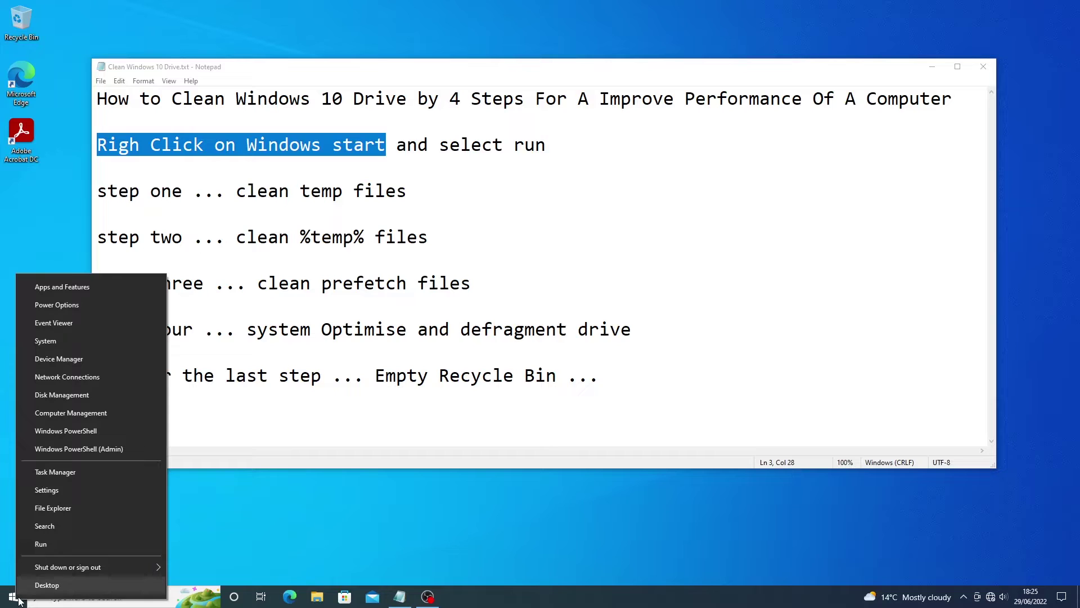
left_click(432, 145)
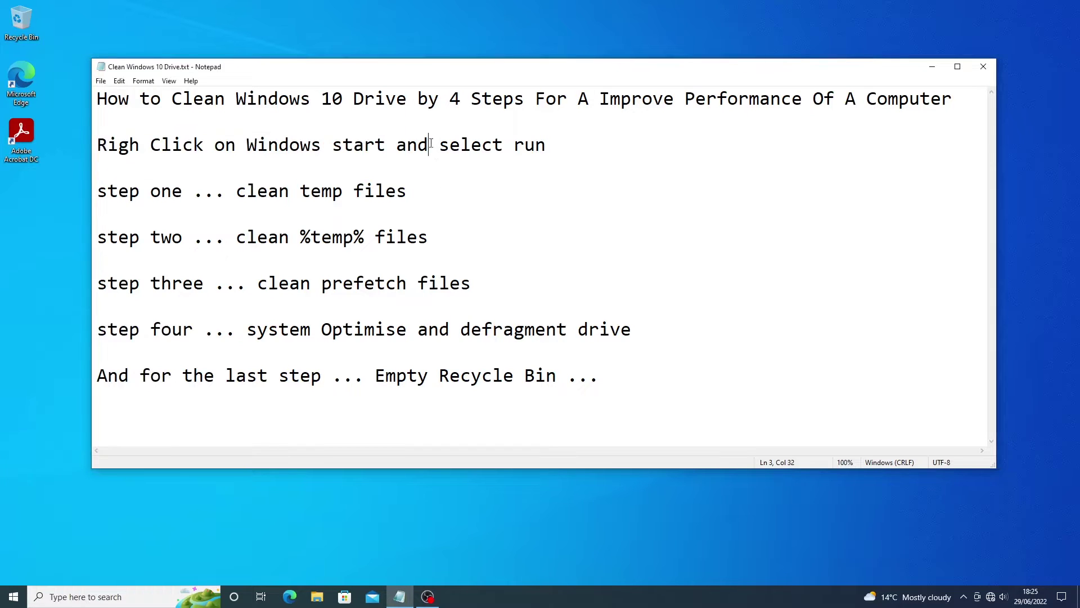
left_click_drag(402, 147, 547, 142)
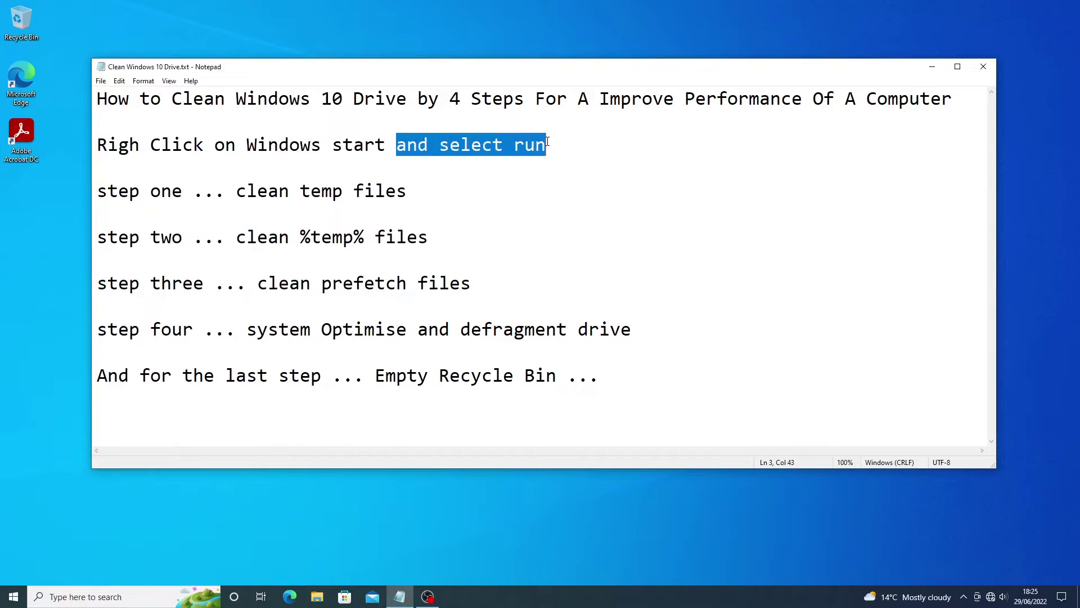
- Open the Windows Temp folder through the Run dialog, using the word "temp" copied from step one of the note
right_click(13, 596)
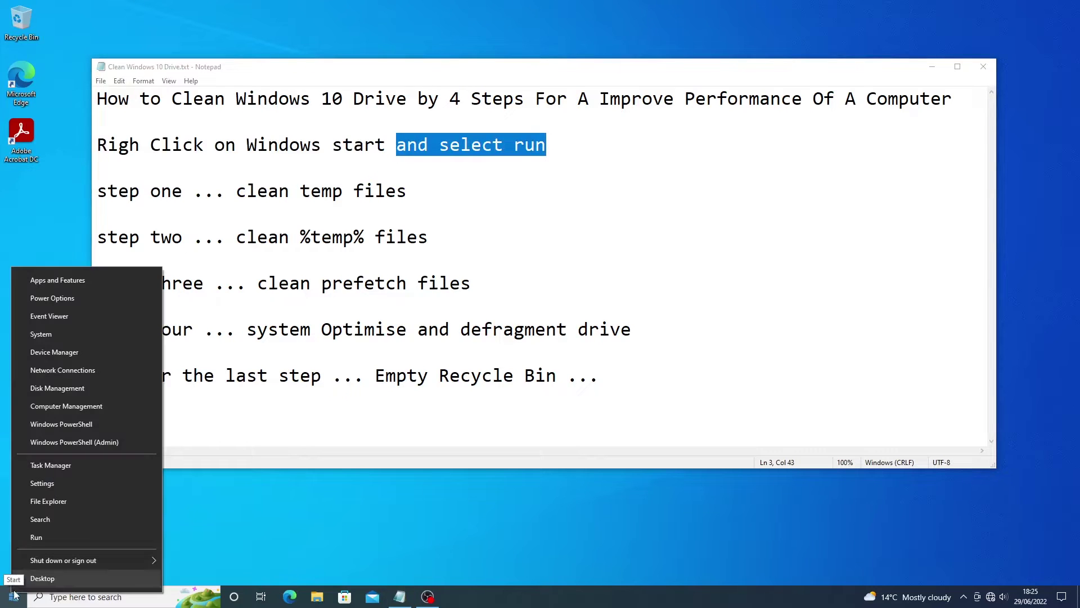
left_click(31, 541)
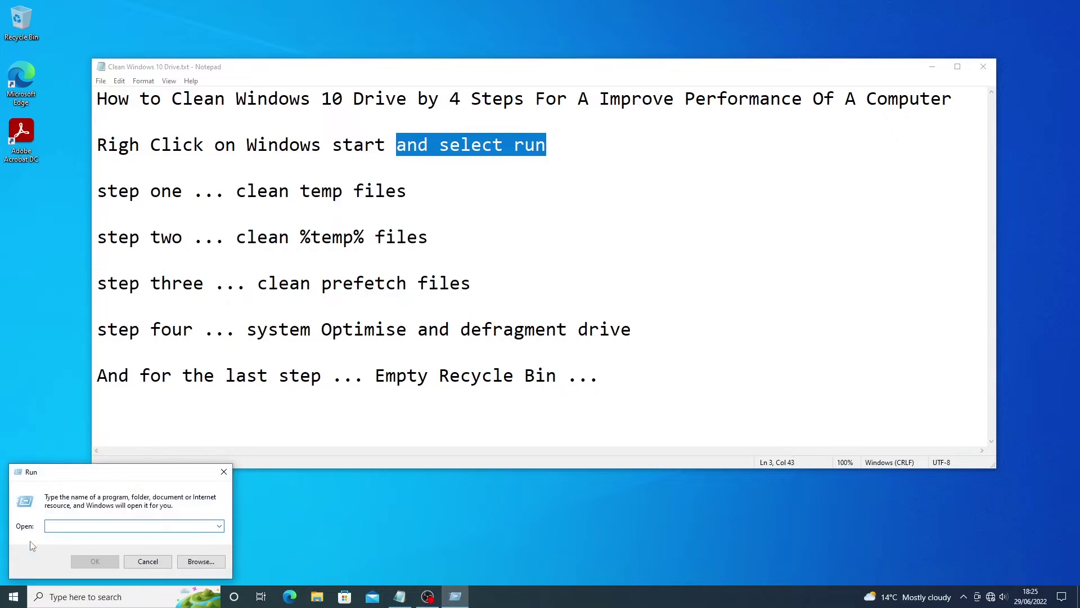
left_click(104, 192)
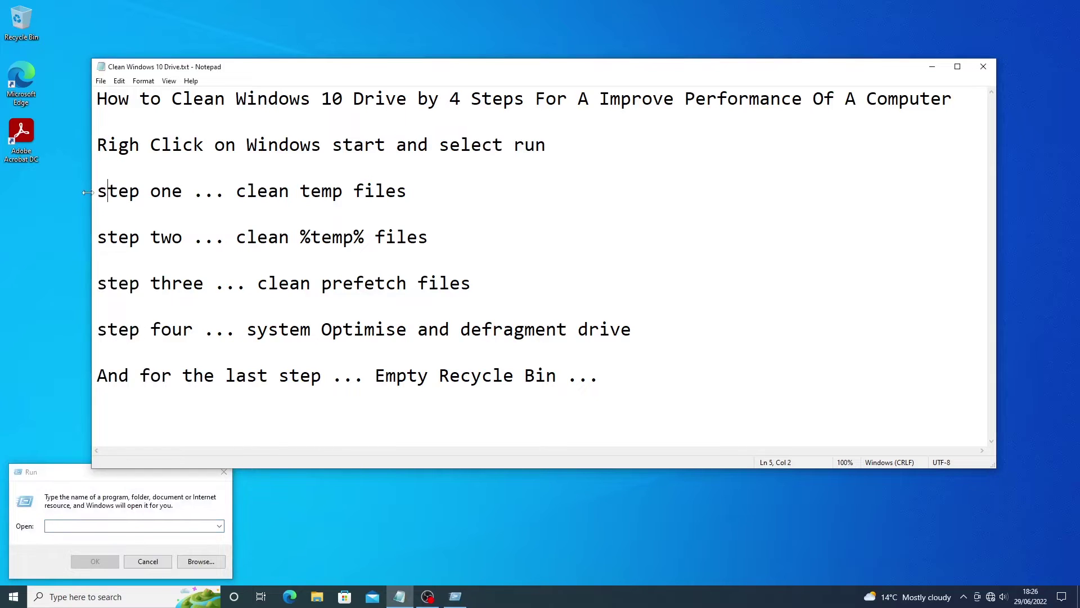
left_click_drag(94, 192, 419, 190)
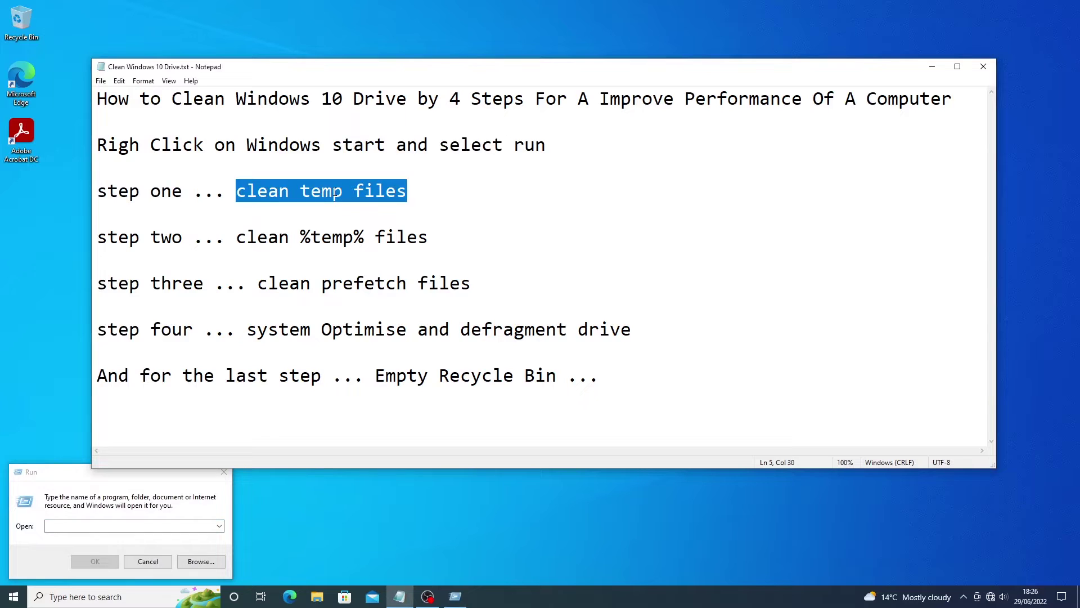
left_click_drag(338, 191, 304, 191)
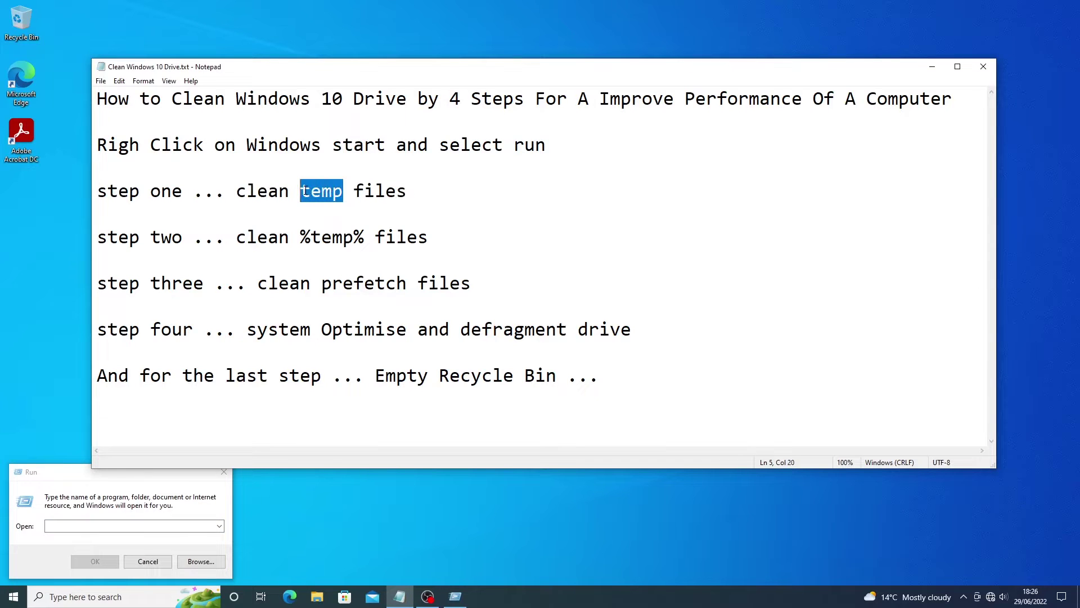
right_click(308, 191)
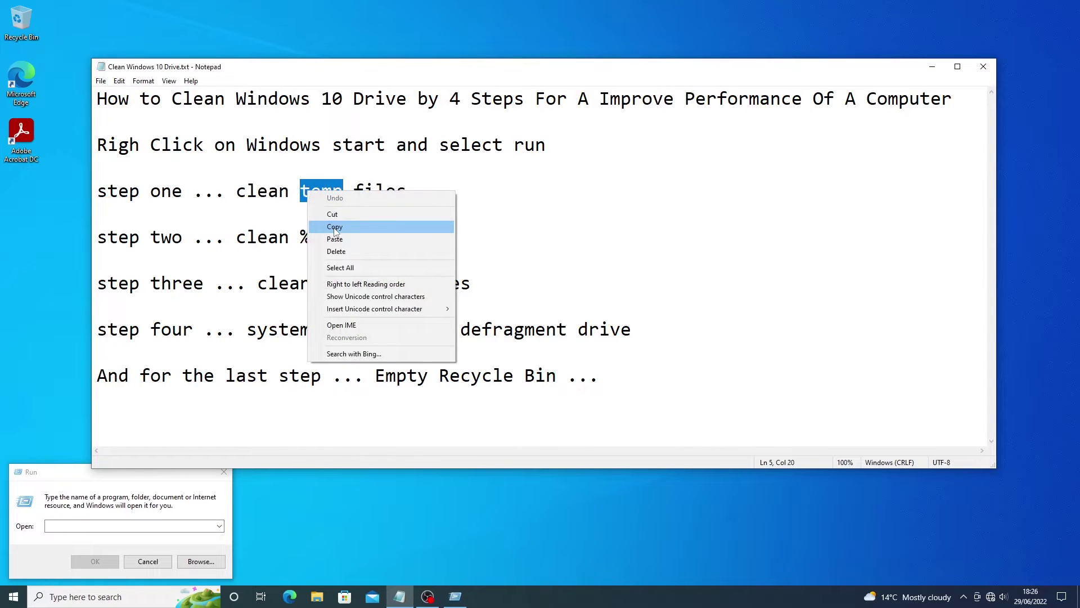
left_click(335, 228)
left_click(65, 527)
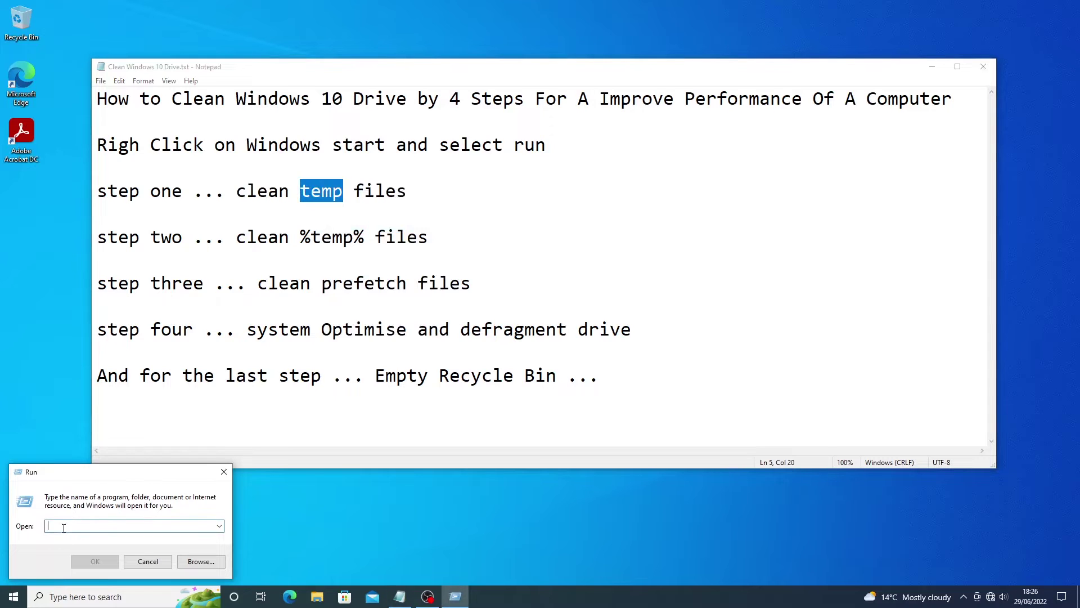
right_click(64, 528)
left_click(90, 422)
left_click(95, 562)
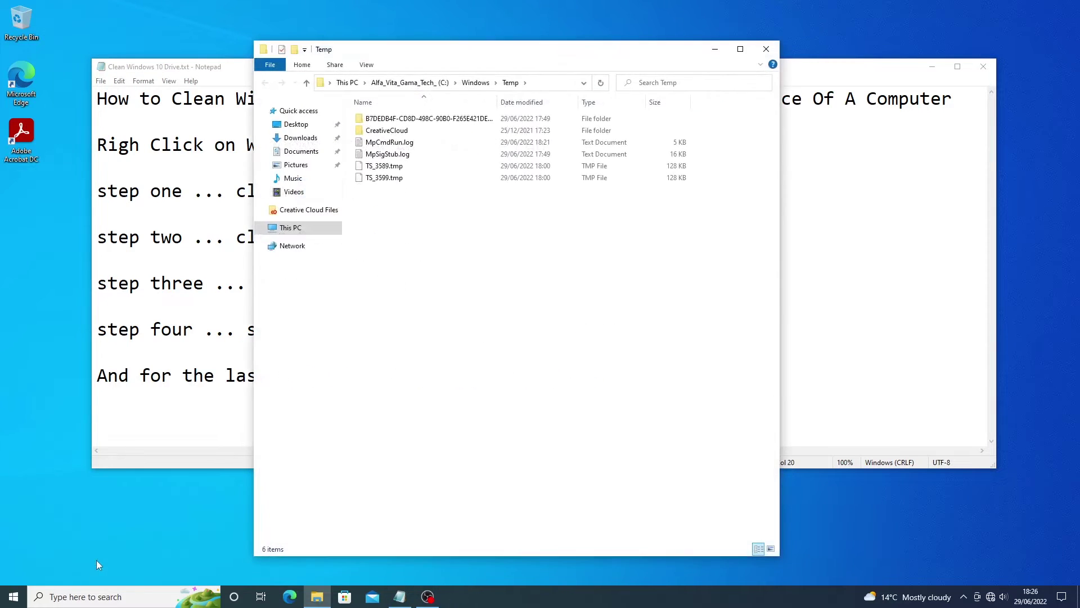
- Delete all files and folders in the Windows Temp folder and close its window
left_click_drag(439, 269, 376, 123)
right_click(376, 122)
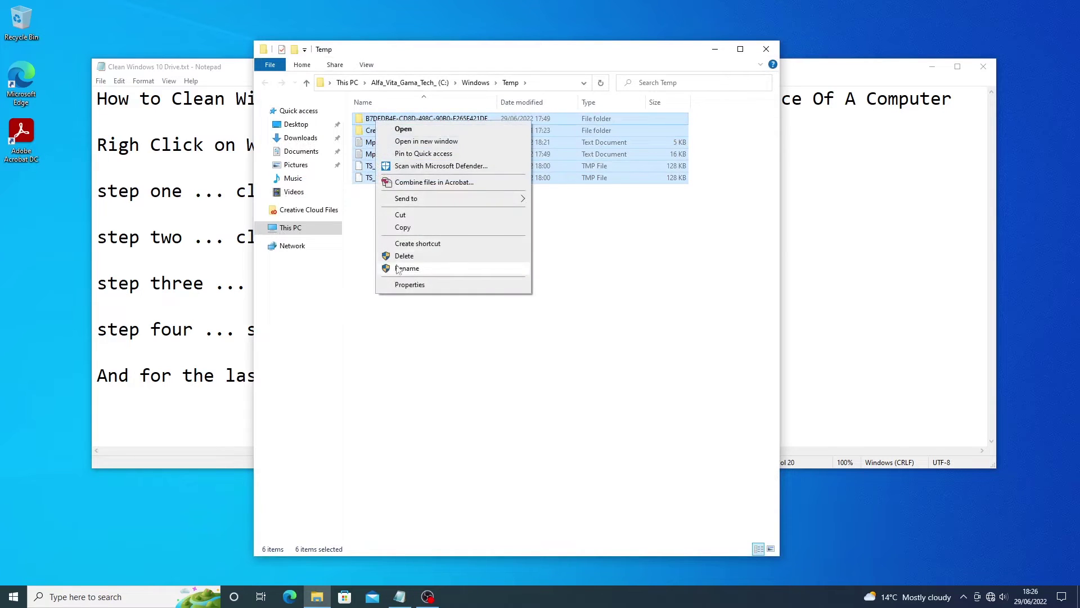
left_click(401, 259)
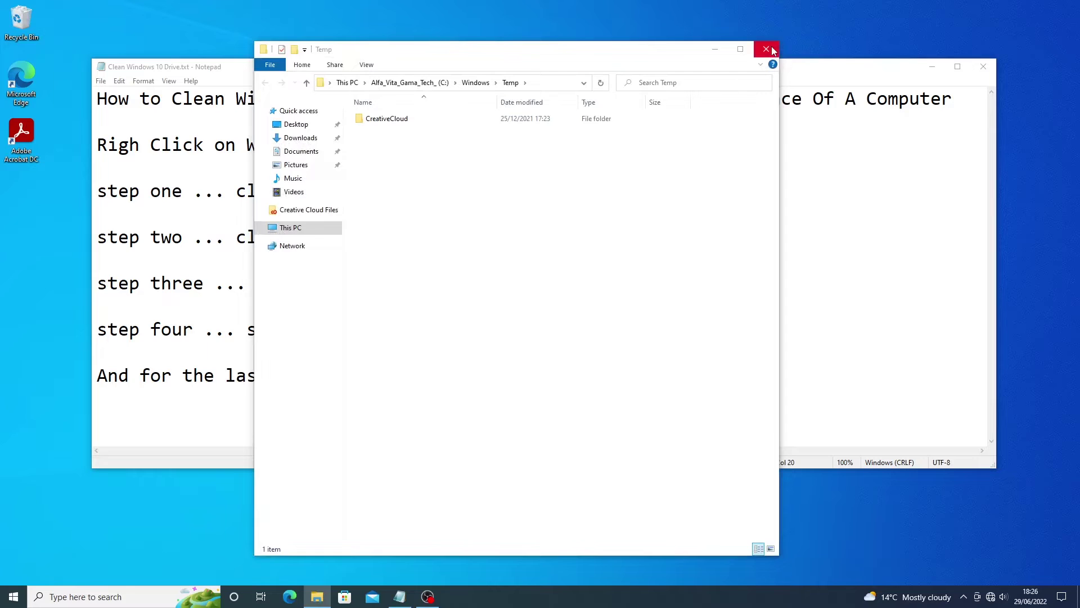
left_click(766, 50)
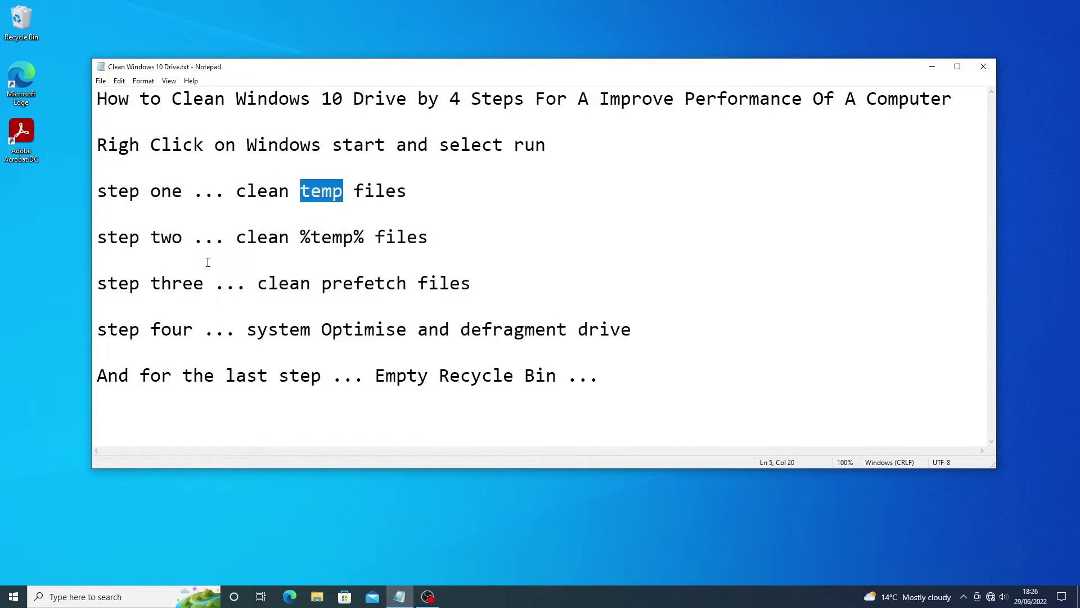
- Open the user's local Temp folder through the Run dialog, using "%temp%" copied from step two of the note
left_click_drag(99, 237, 181, 236)
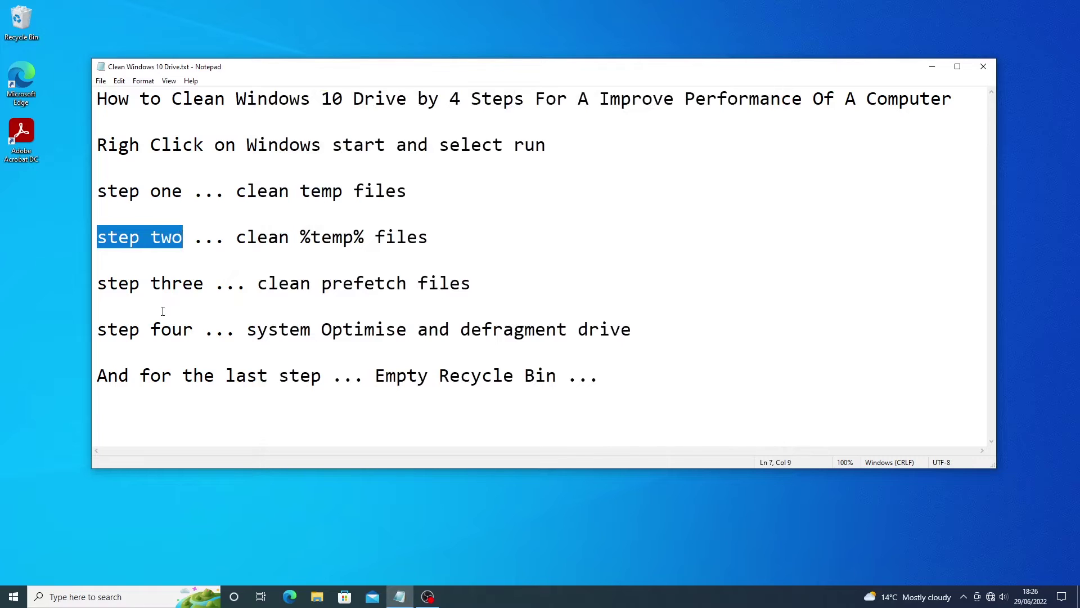
left_click_drag(96, 146, 548, 145)
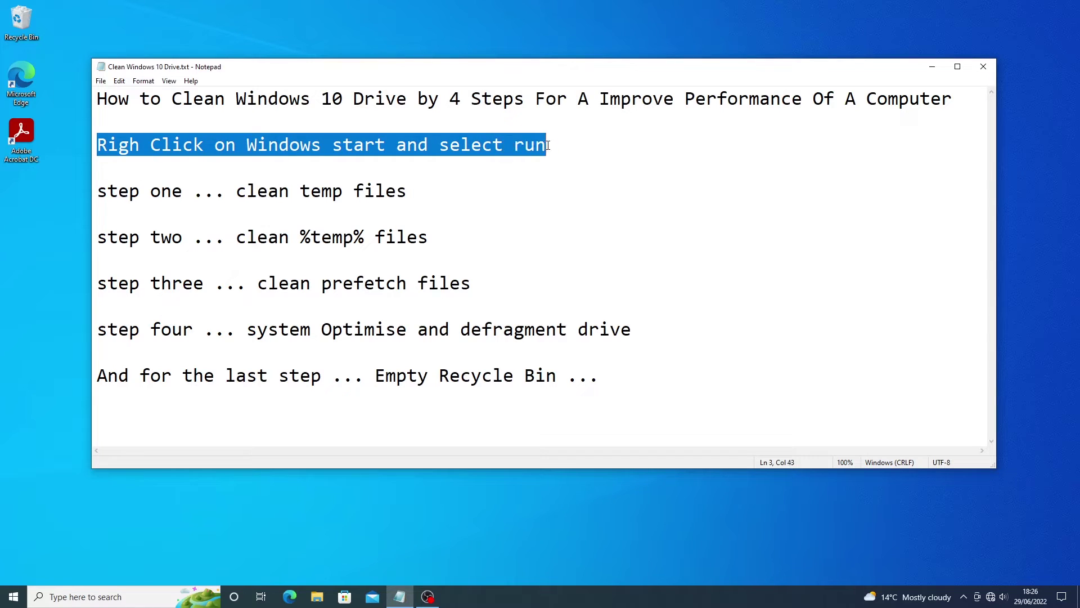
right_click(12, 597)
left_click(39, 540)
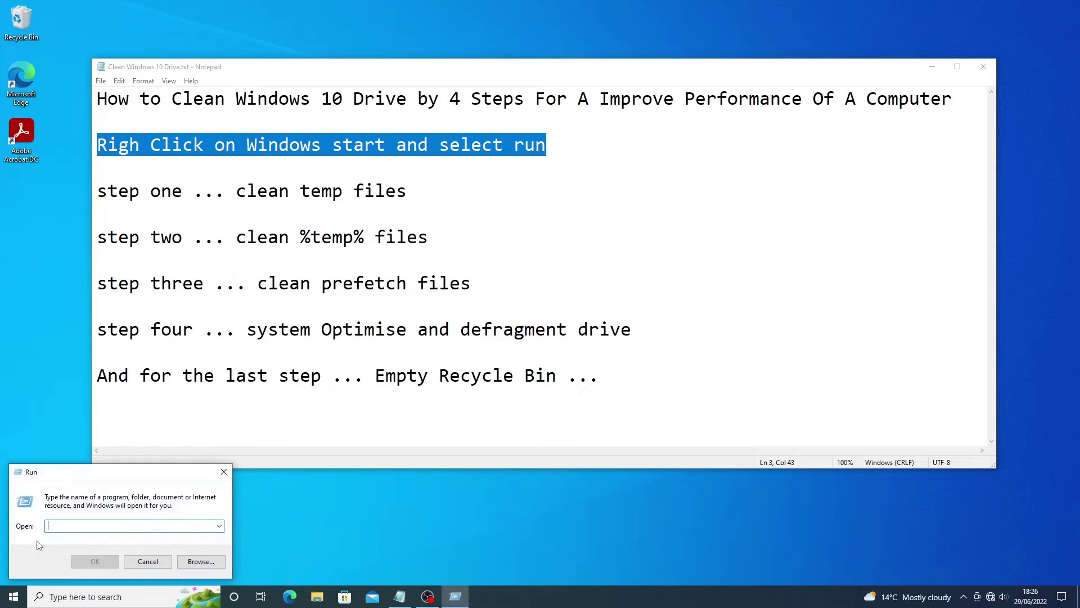
left_click_drag(97, 236, 301, 236)
right_click(311, 238)
left_click(332, 271)
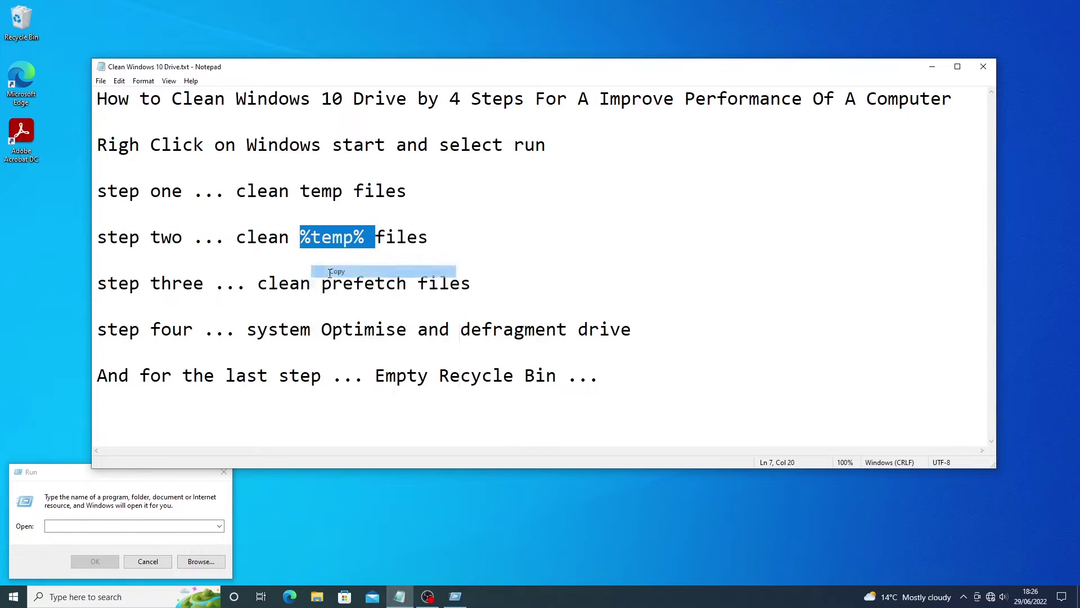
left_click(54, 531)
right_click(55, 526)
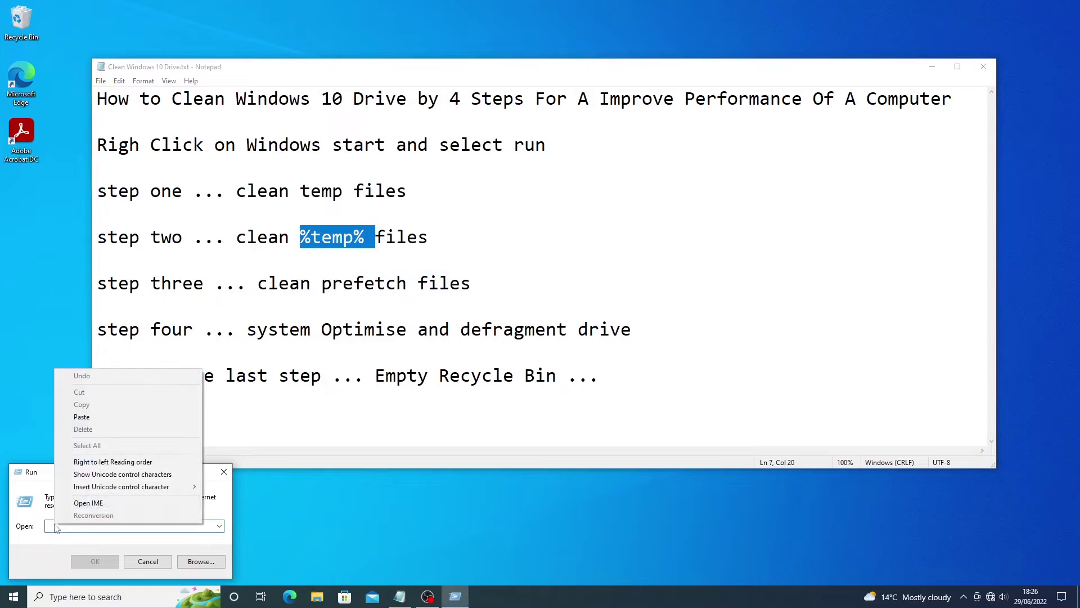
left_click(84, 418)
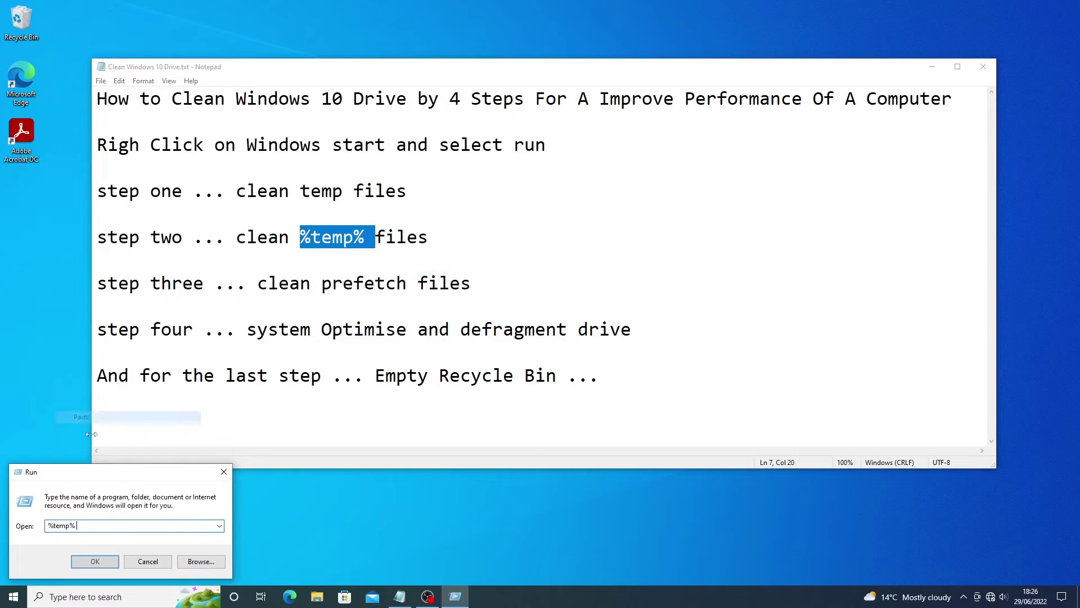
left_click(104, 561)
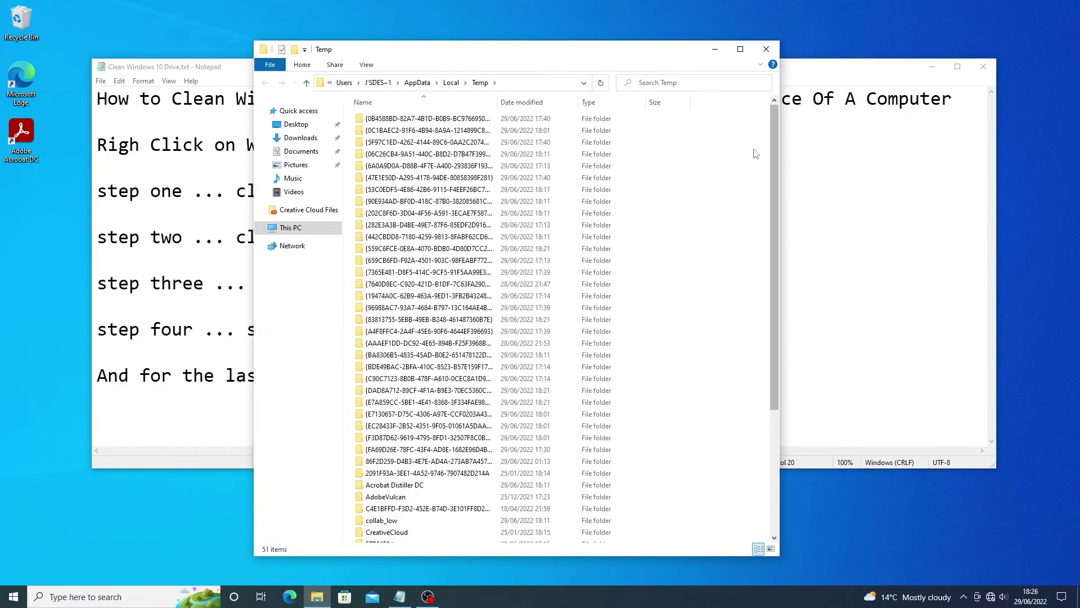
- Delete everything in the user's local Temp folder, skipping all files and folders in use, and close the window
left_click_drag(701, 124, 372, 573)
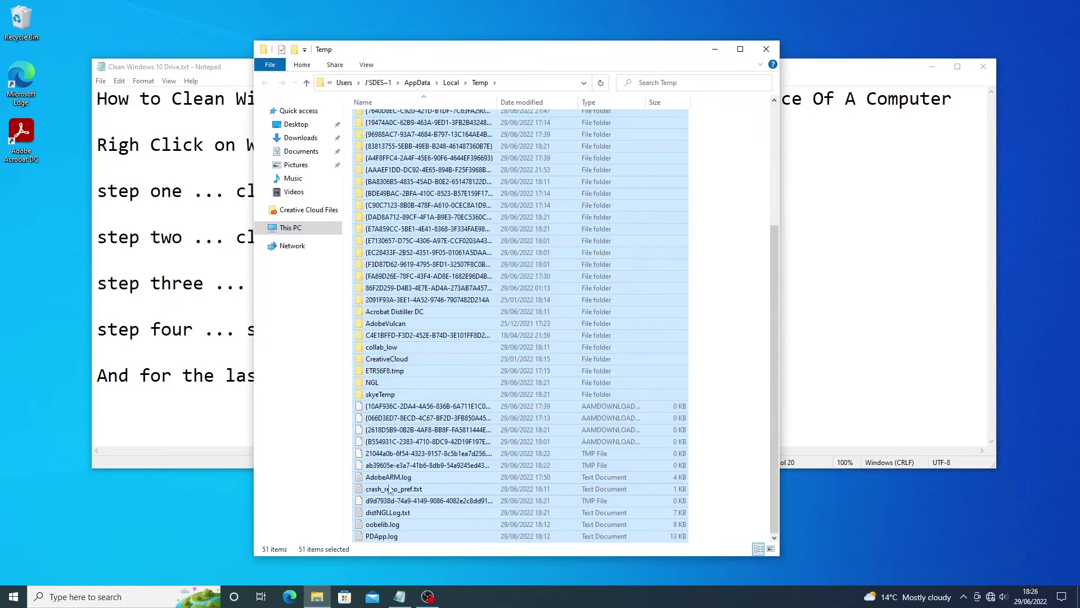
right_click(395, 468)
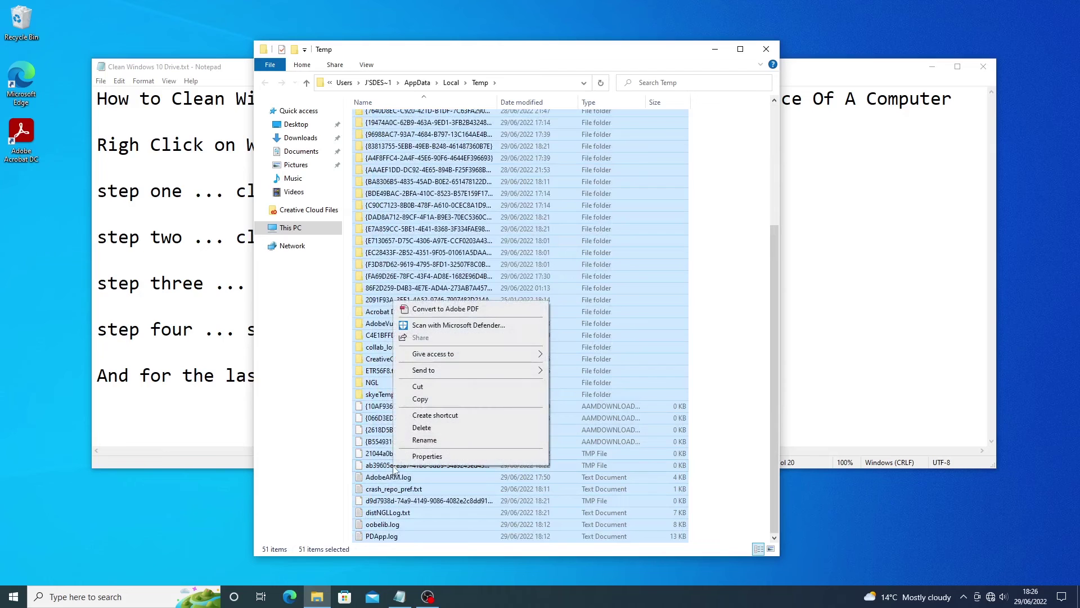
left_click(422, 427)
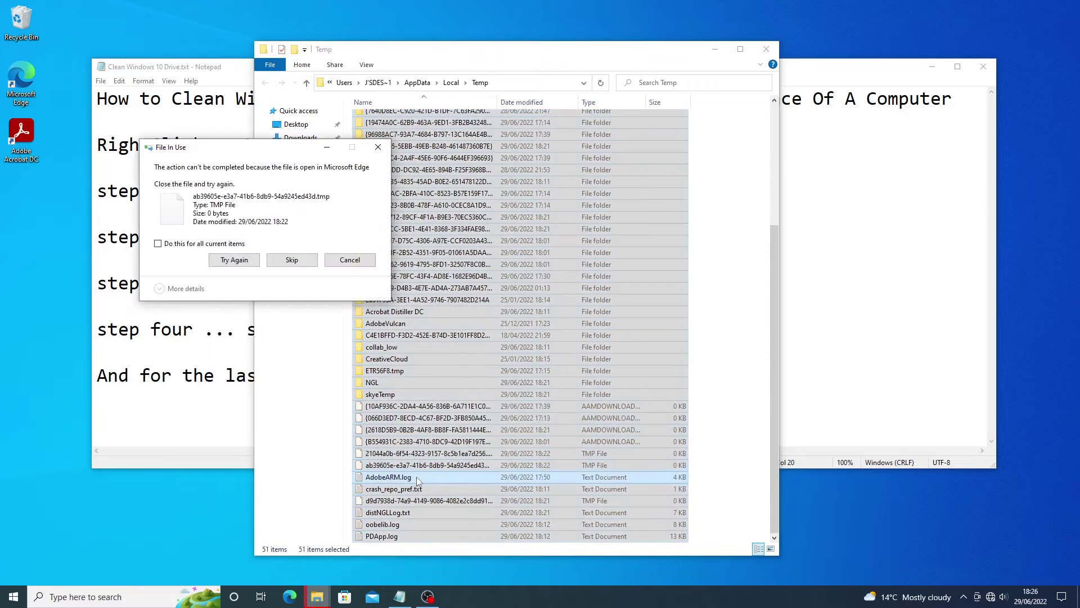
left_click(291, 264)
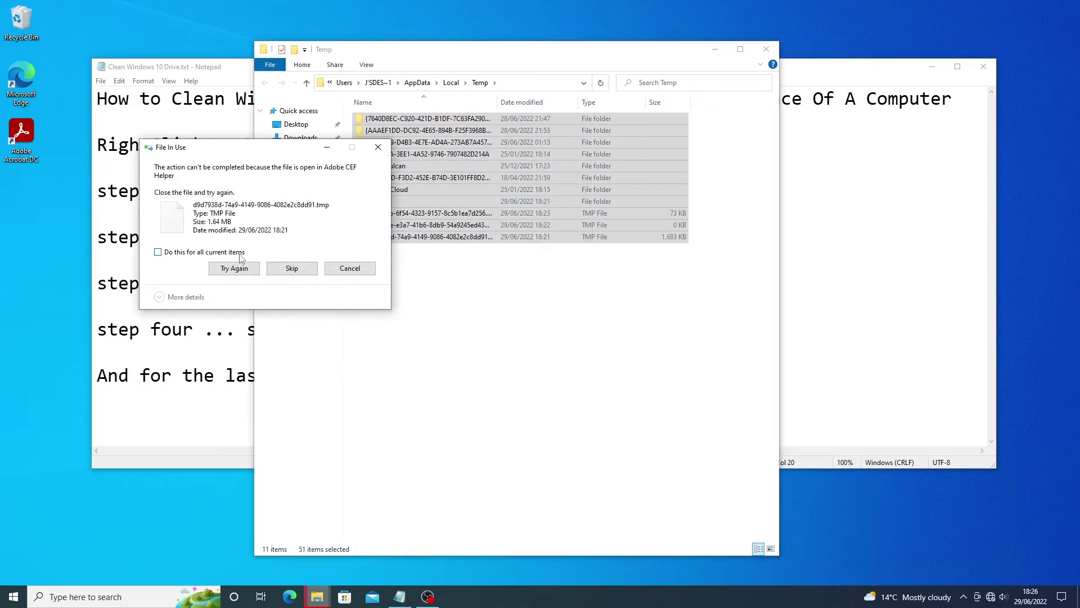
left_click(240, 253)
left_click(291, 269)
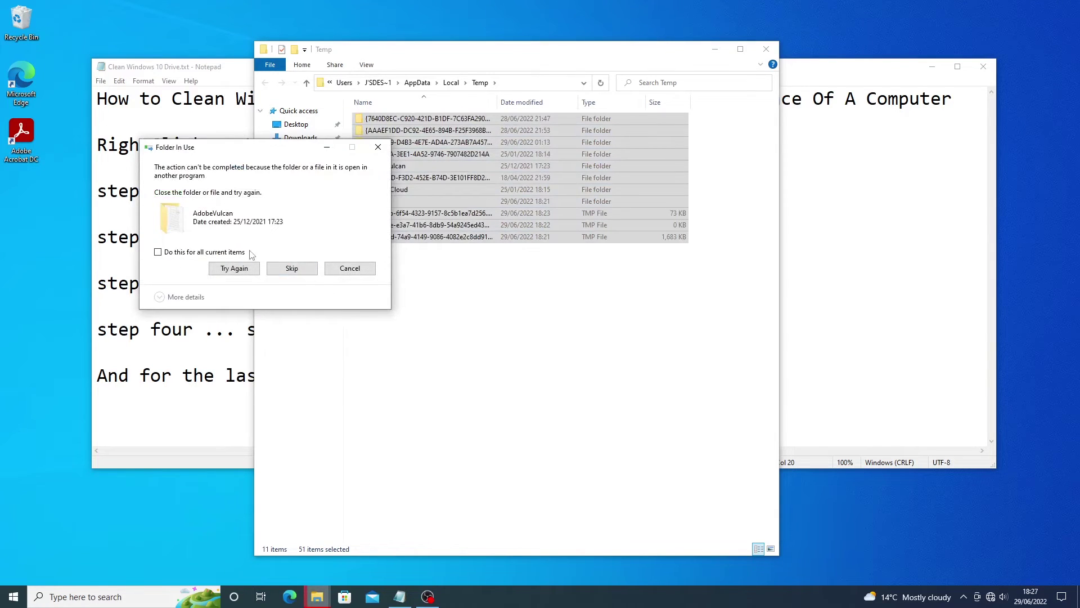
left_click(292, 269)
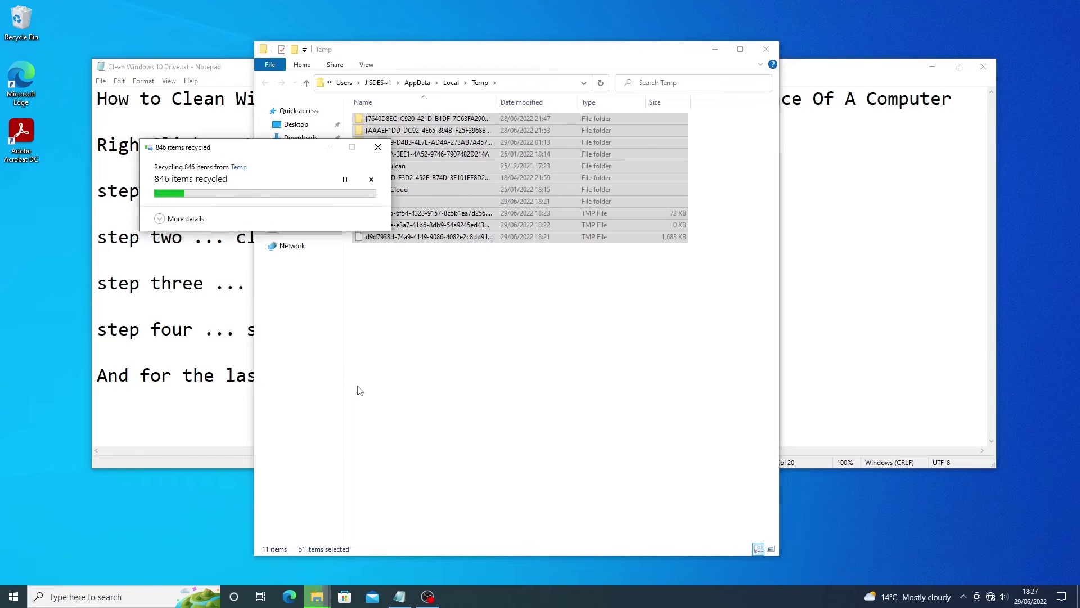
left_click(766, 51)
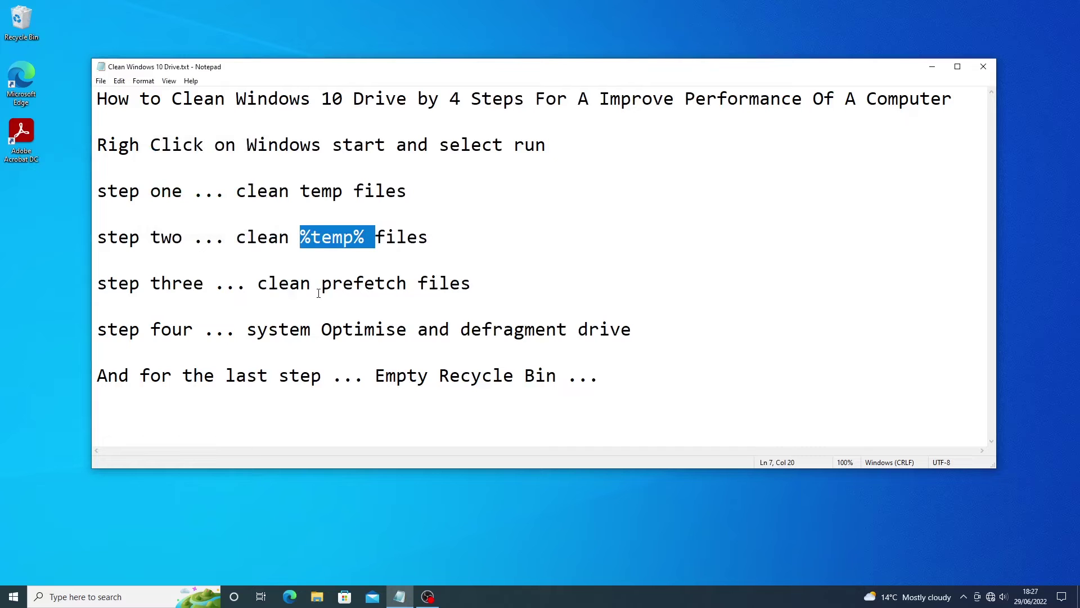
- Open the Windows prefetch folder through the Run dialog, using the word "prefetch" copied from step three of the note
left_click_drag(95, 141, 546, 144)
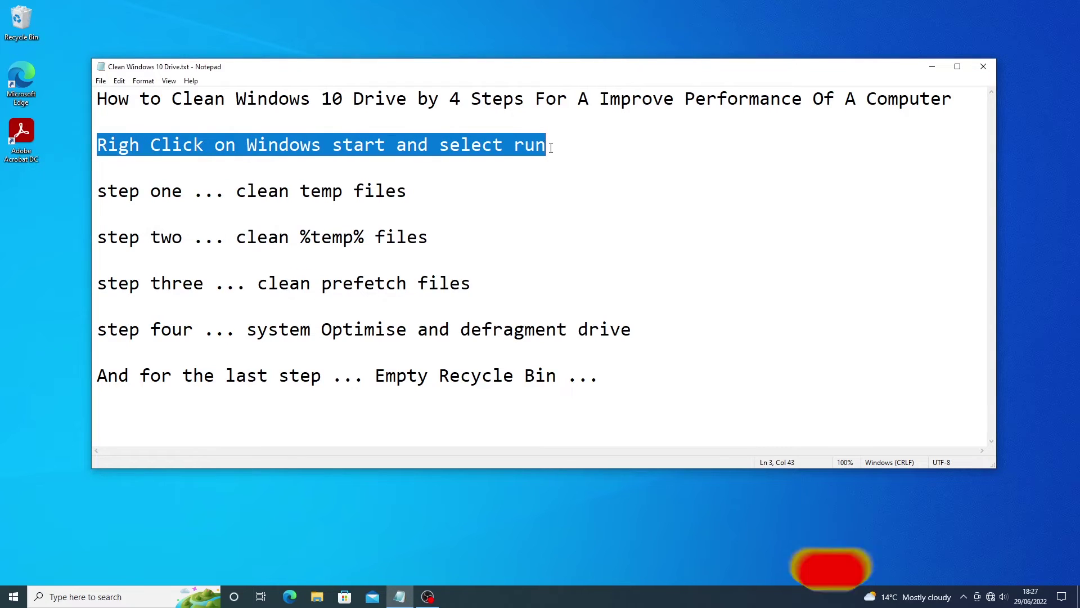
right_click(13, 596)
left_click(21, 543)
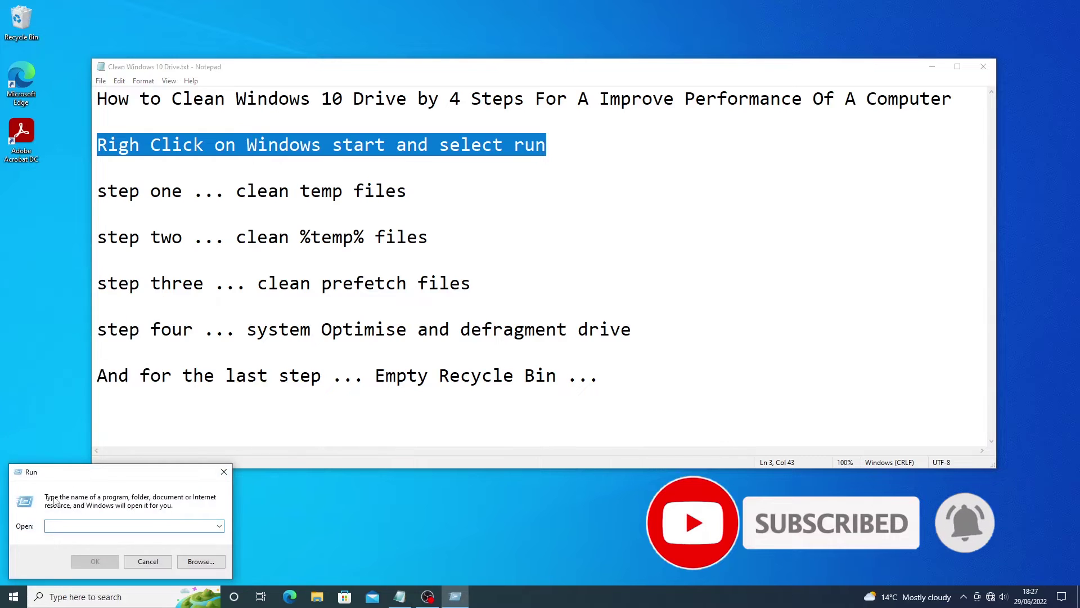
left_click_drag(100, 283, 322, 284)
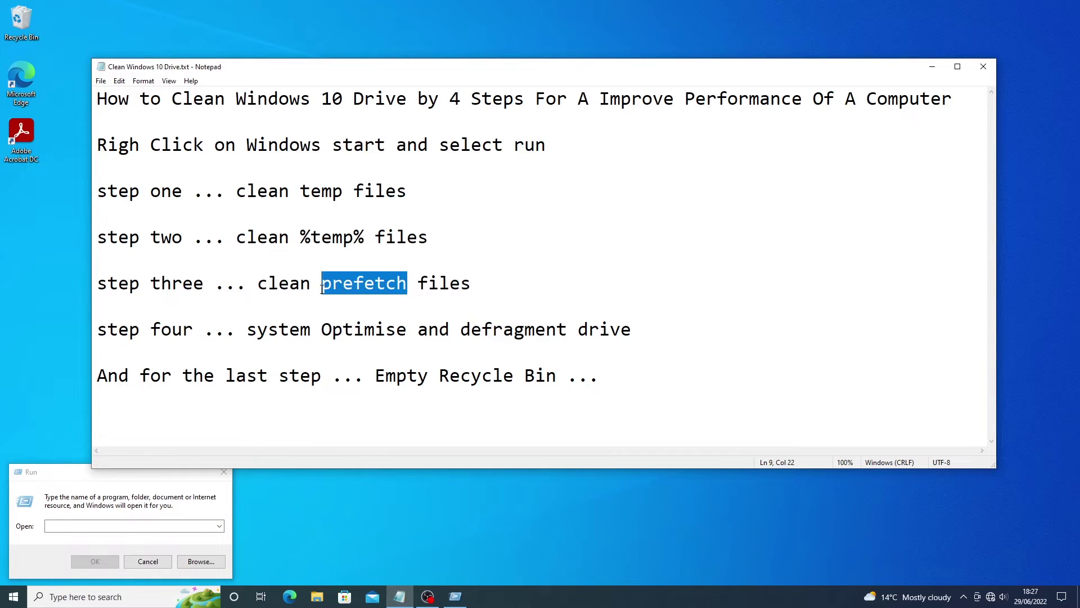
right_click(332, 288)
left_click(355, 319)
left_click(97, 525)
right_click(96, 525)
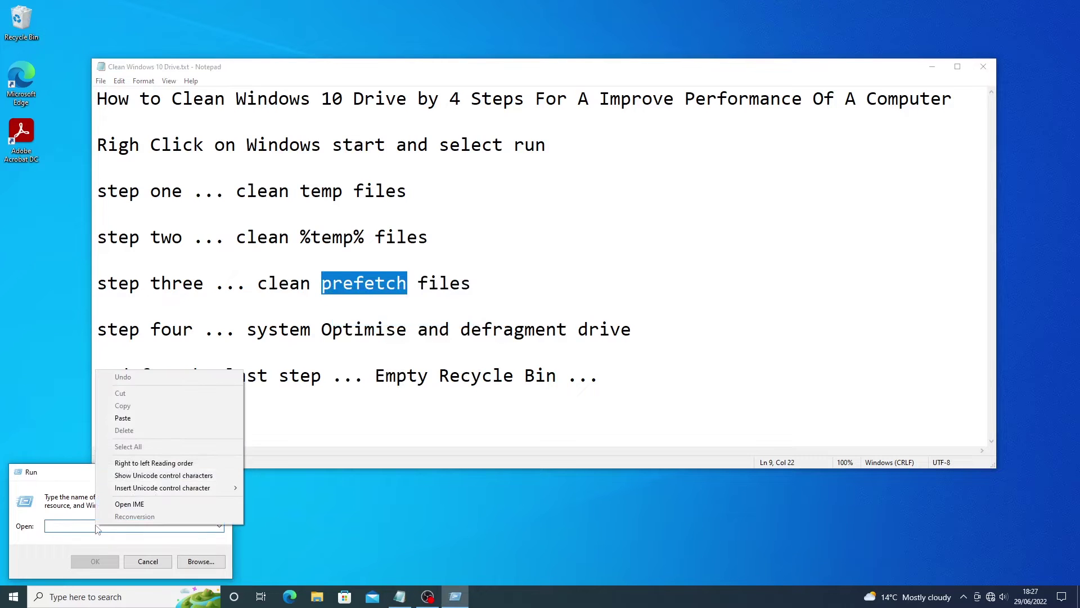
left_click(123, 418)
left_click(96, 561)
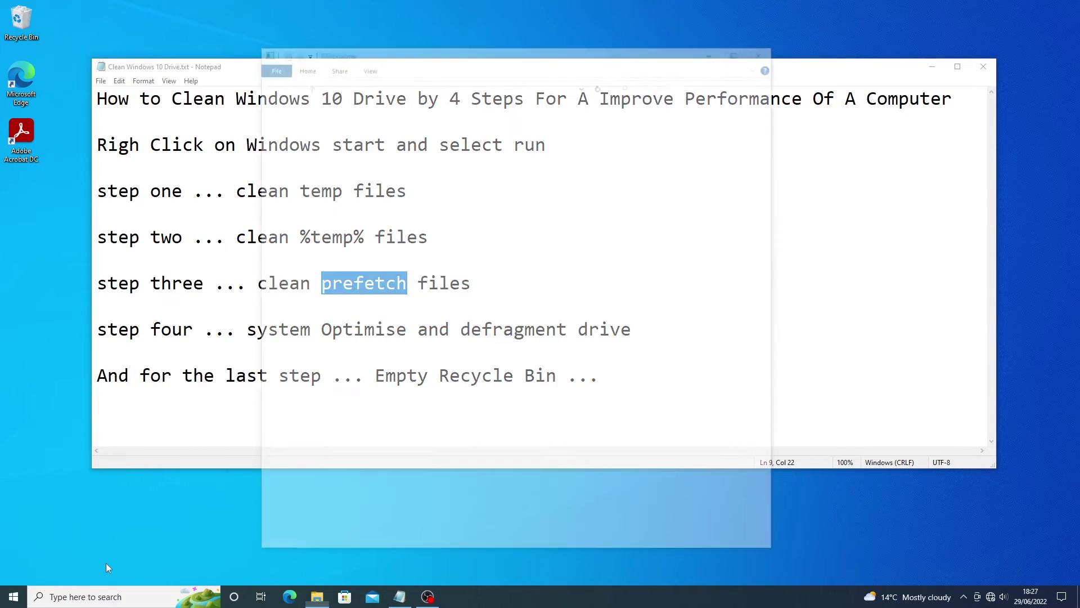
left_click(556, 313)
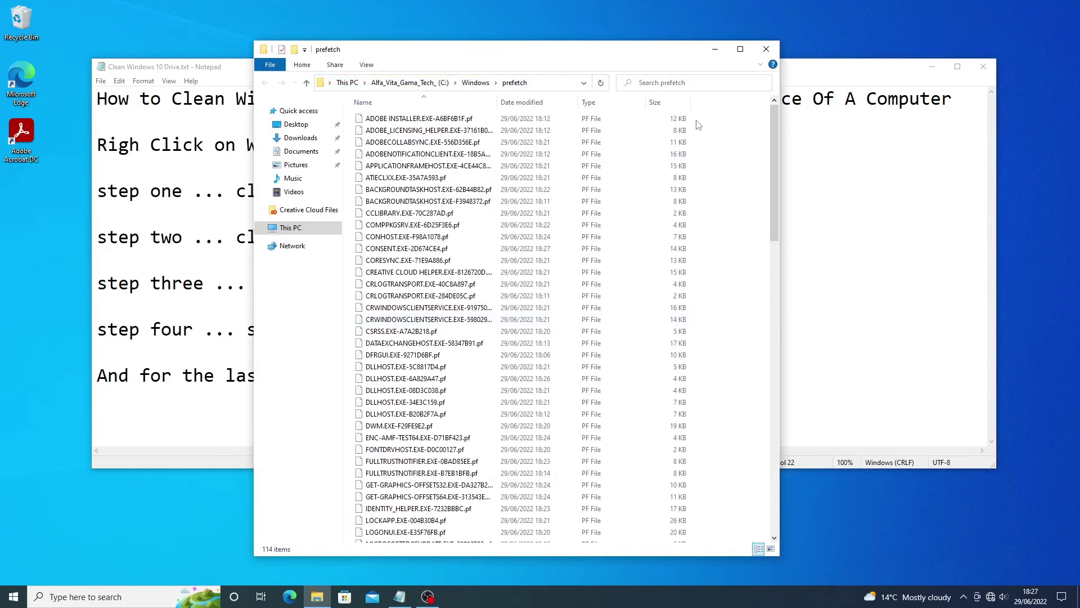
- Delete all files in the prefetch folder, skipping the file in use, and close the folder window
left_click_drag(696, 119, 329, 578)
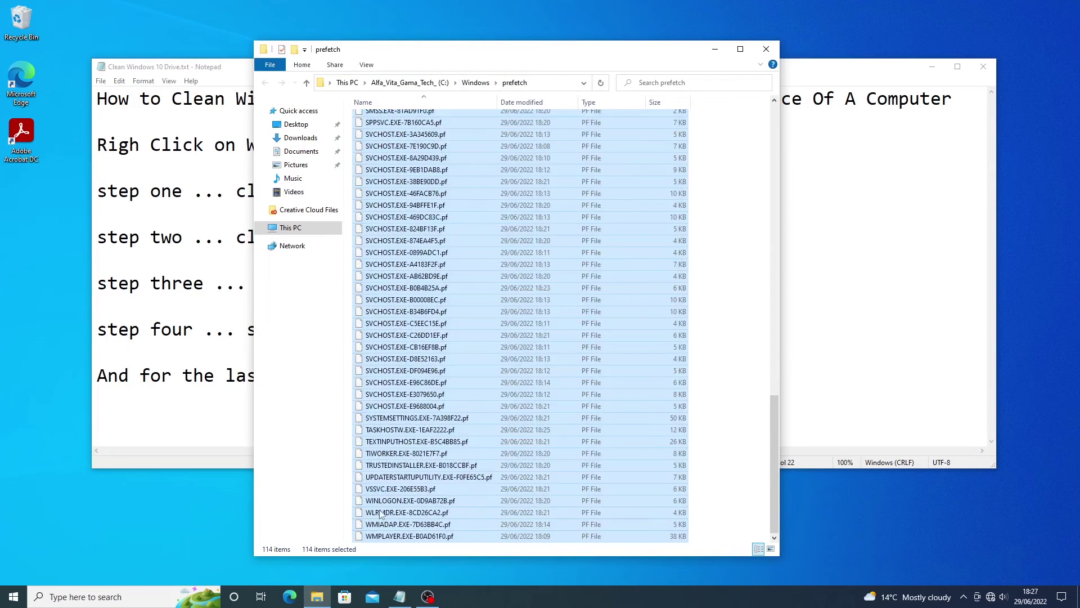
right_click(384, 467)
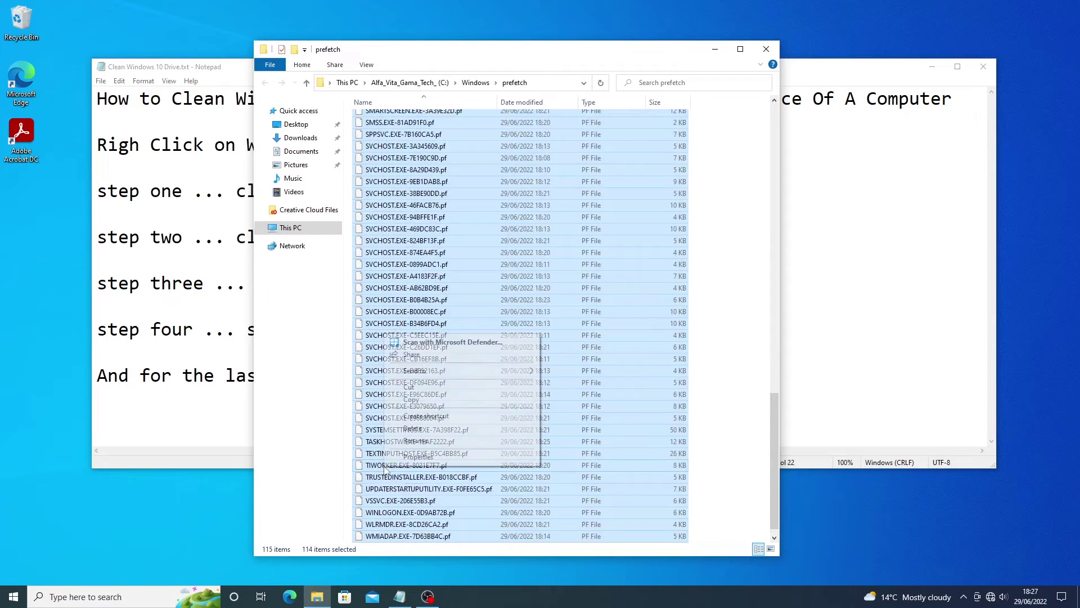
left_click(413, 439)
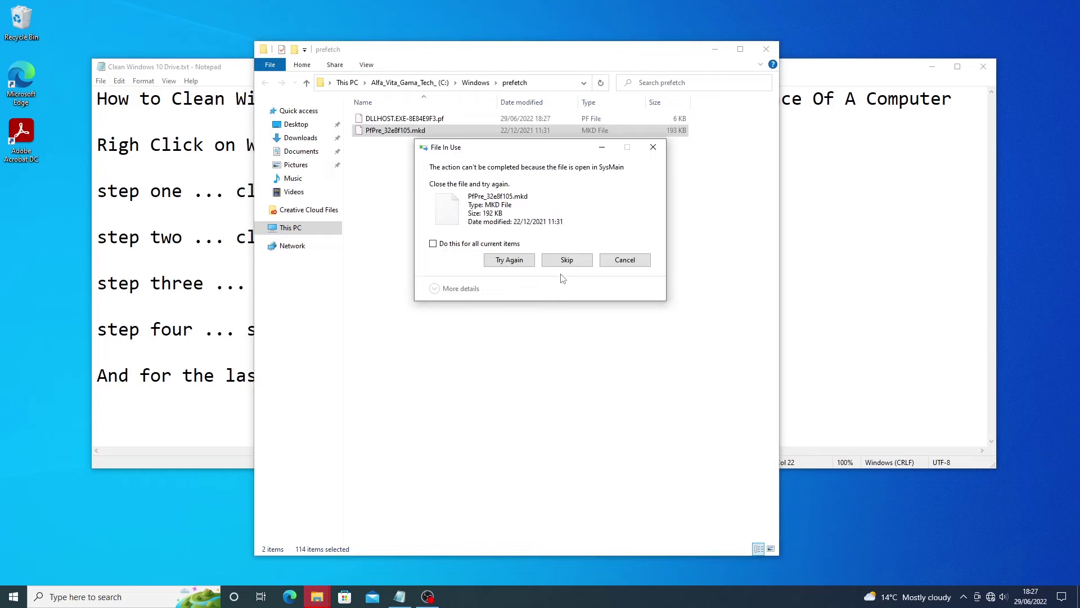
left_click(566, 261)
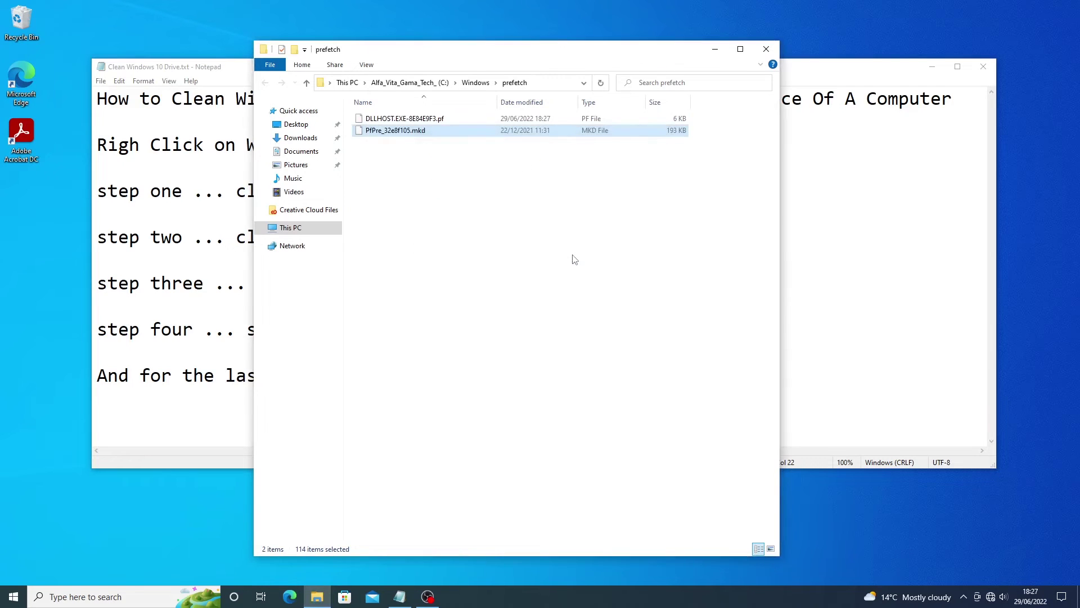
left_click(766, 49)
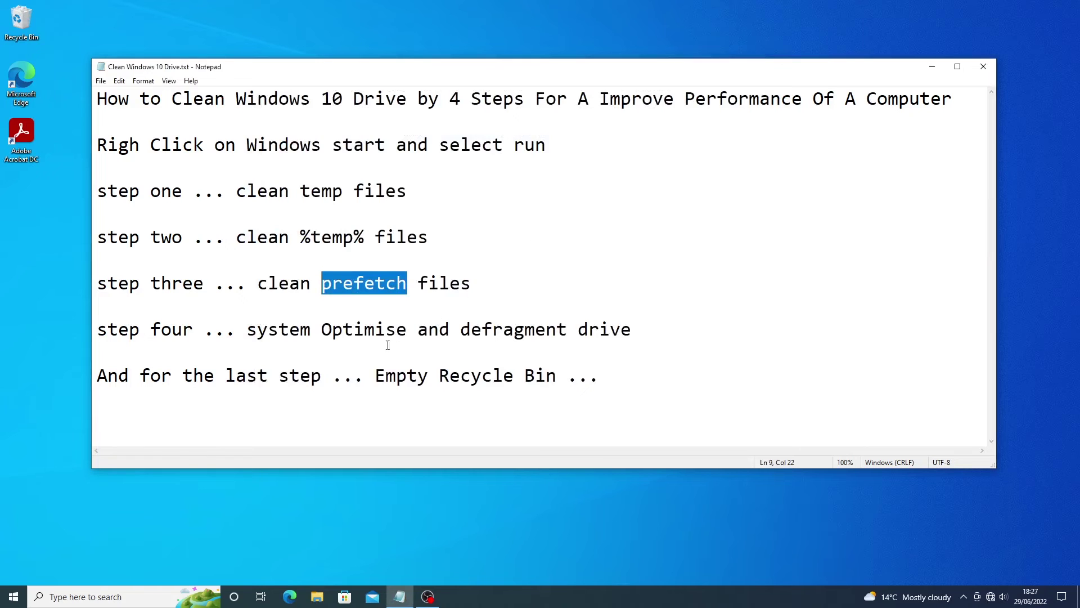
- Open the Optimise Drives tool from the properties of the C: drive in This PC
left_click_drag(100, 331, 627, 331)
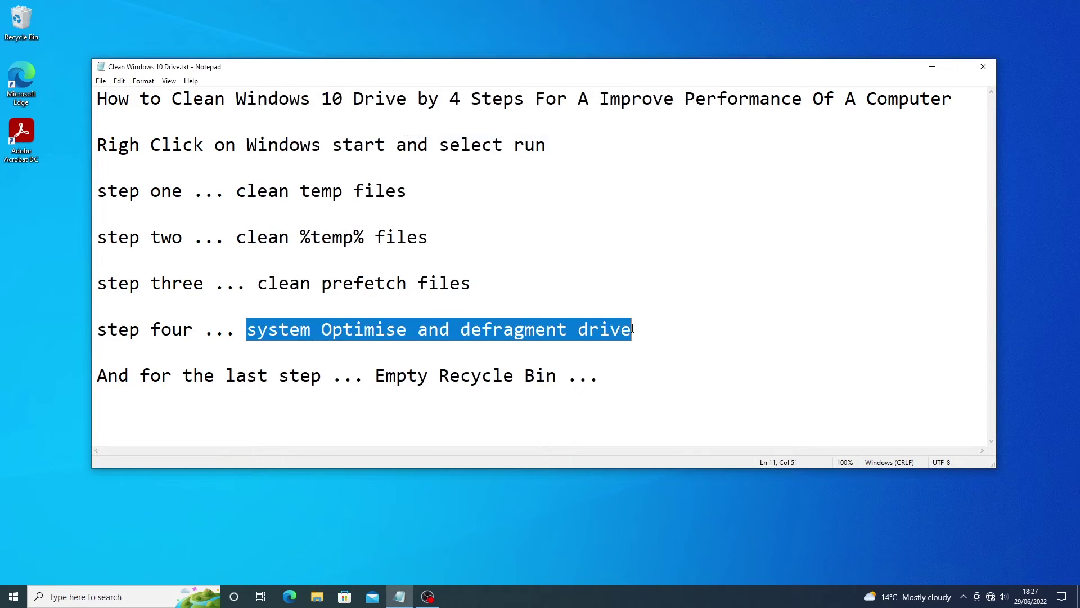
left_click(317, 597)
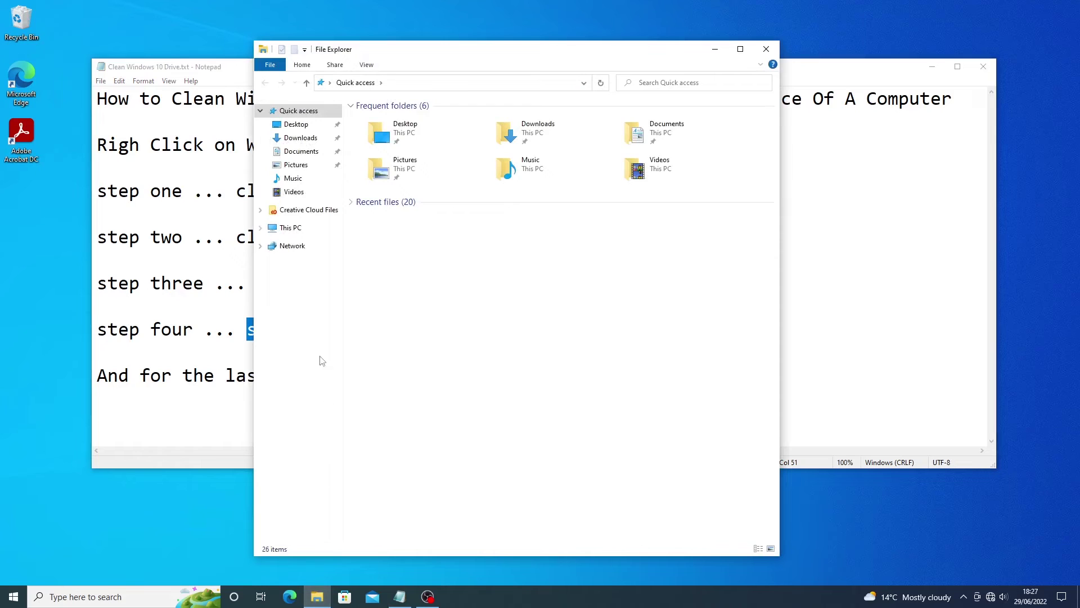
left_click(290, 231)
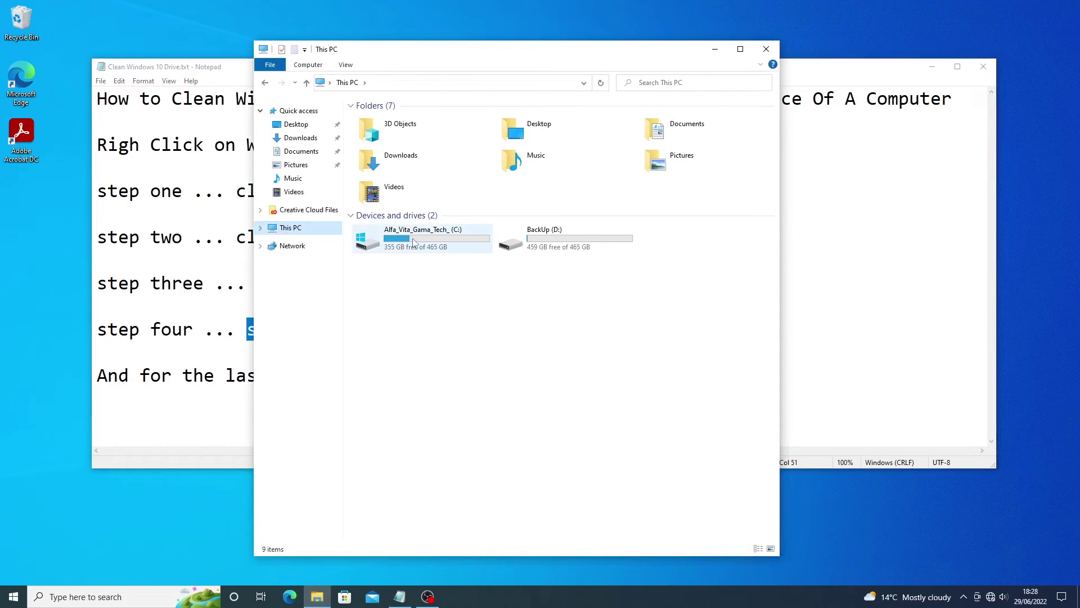
right_click(403, 242)
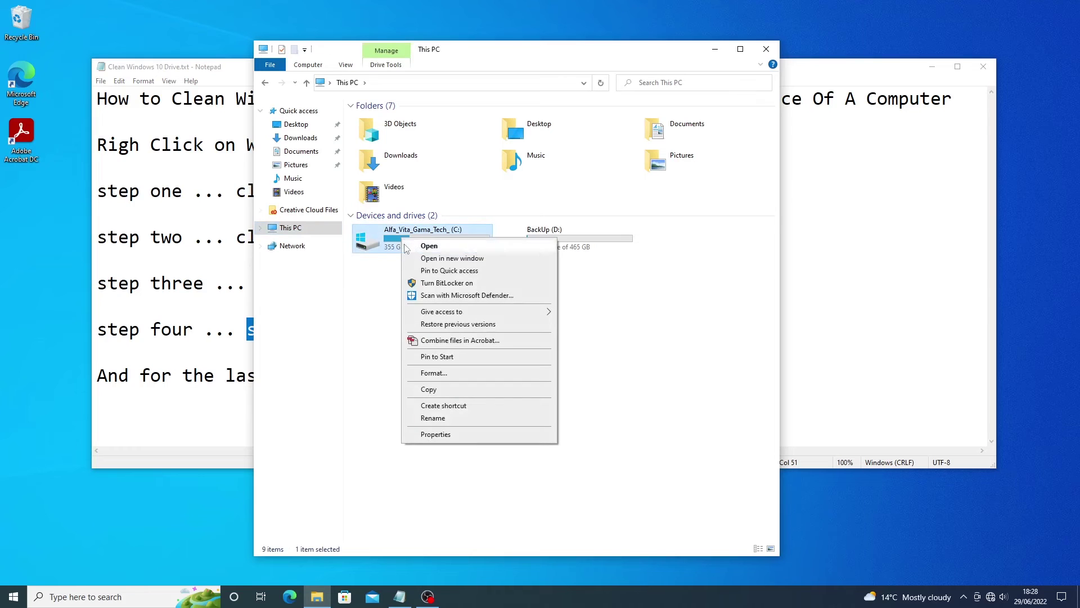
left_click(441, 434)
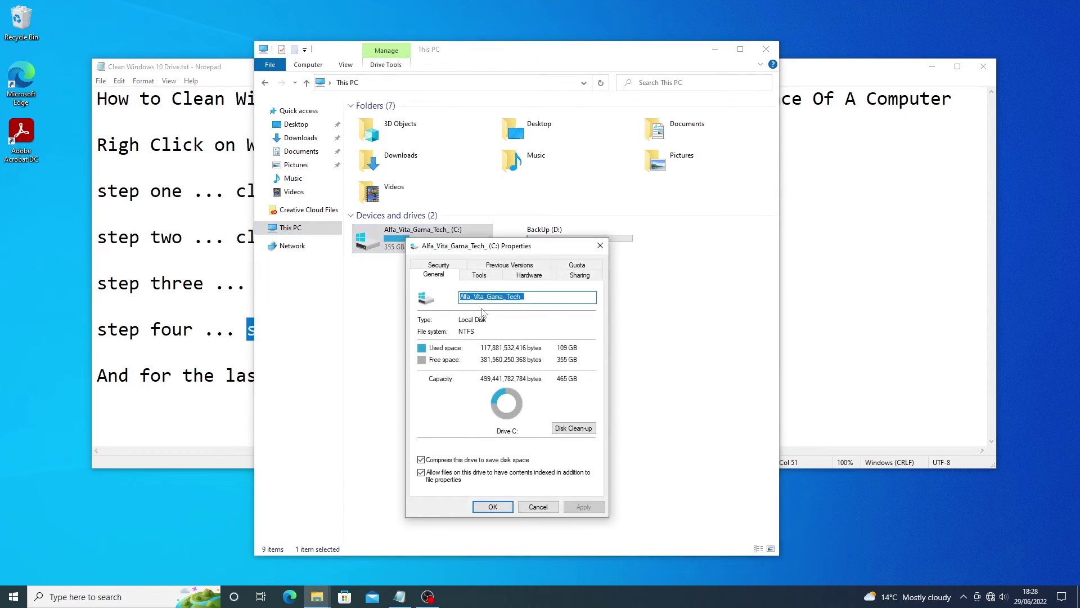
left_click(484, 277)
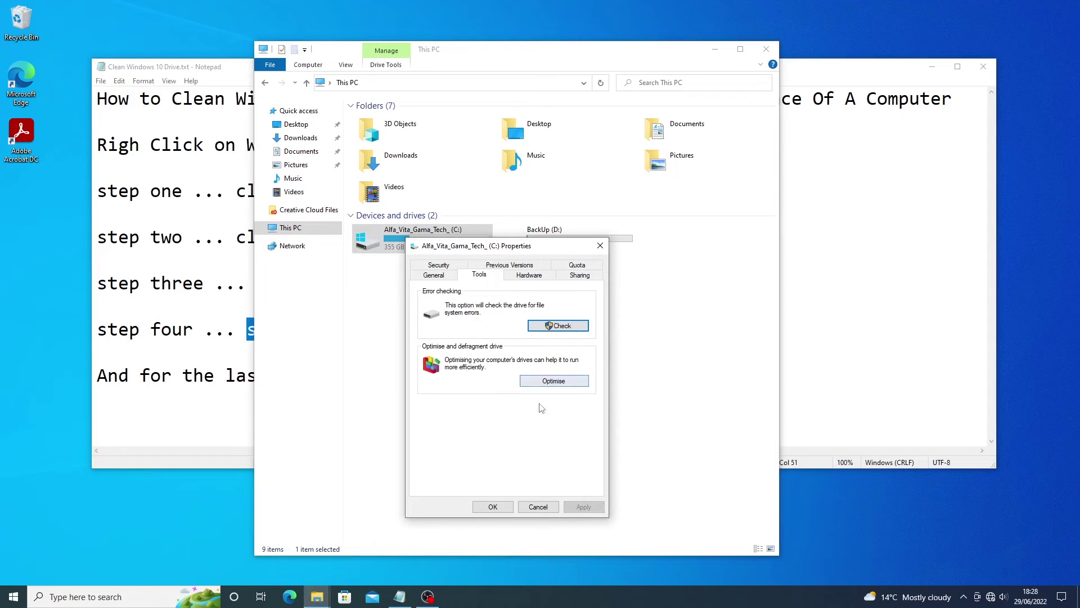
left_click(554, 382)
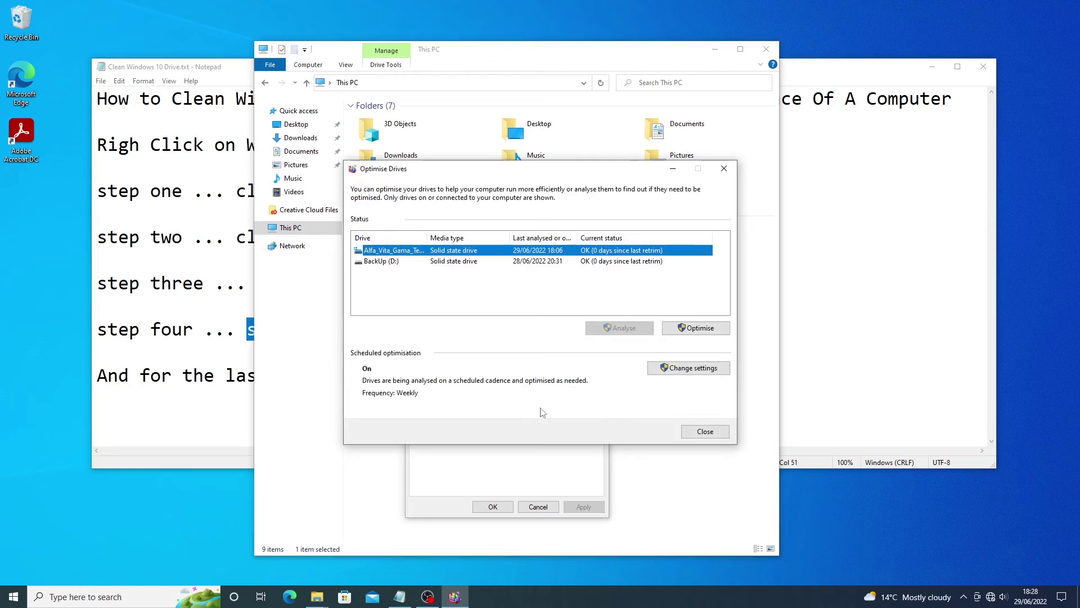
- Optimise the C: drive, then close the optimisation tool, the drive properties and the File Explorer window
left_click(693, 329)
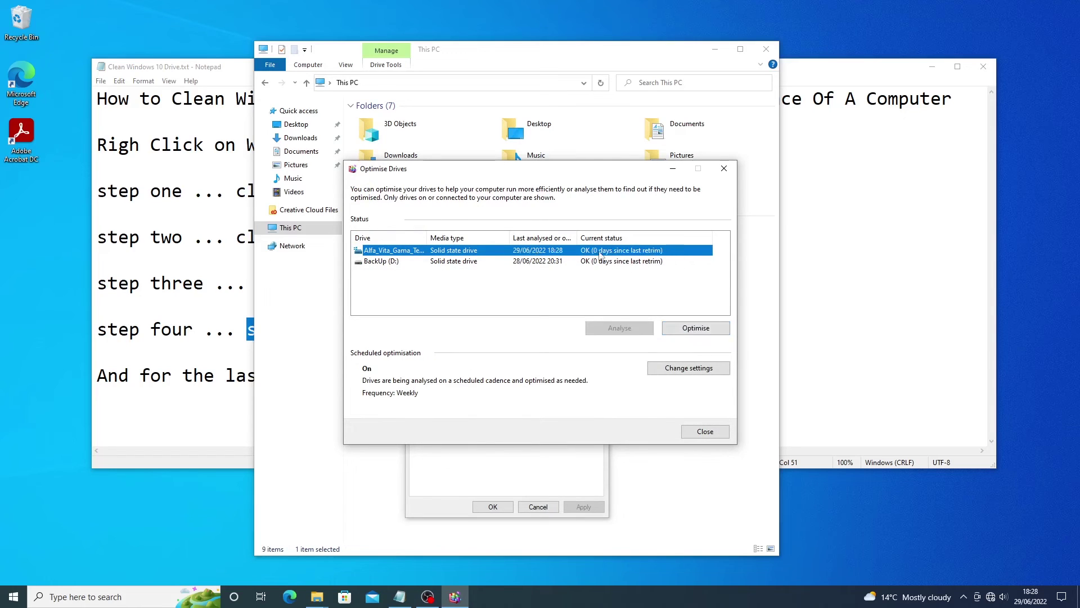
left_click(703, 432)
left_click(506, 507)
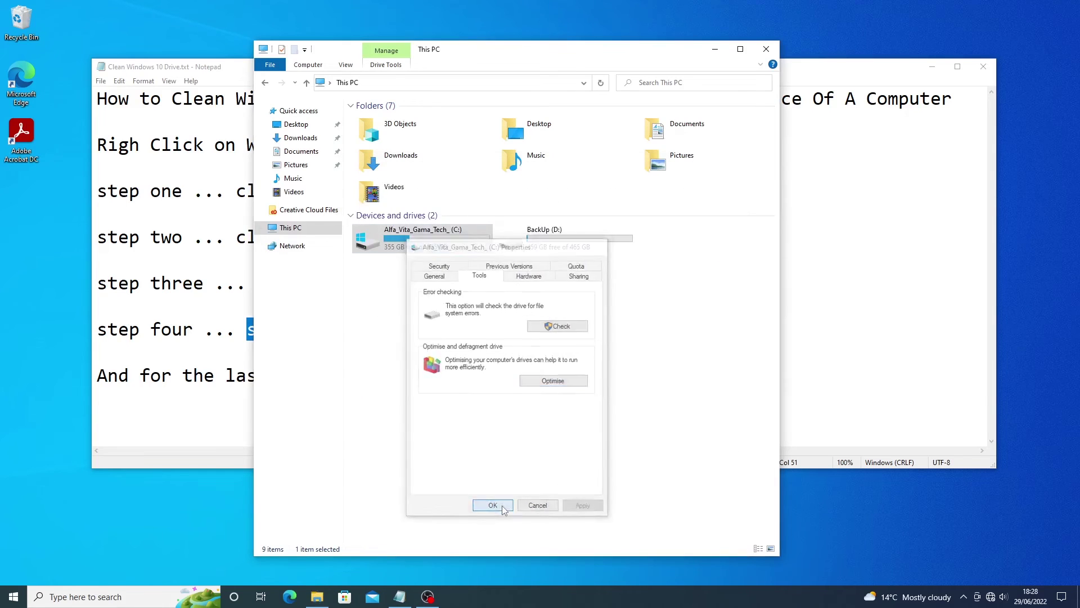
left_click(759, 55)
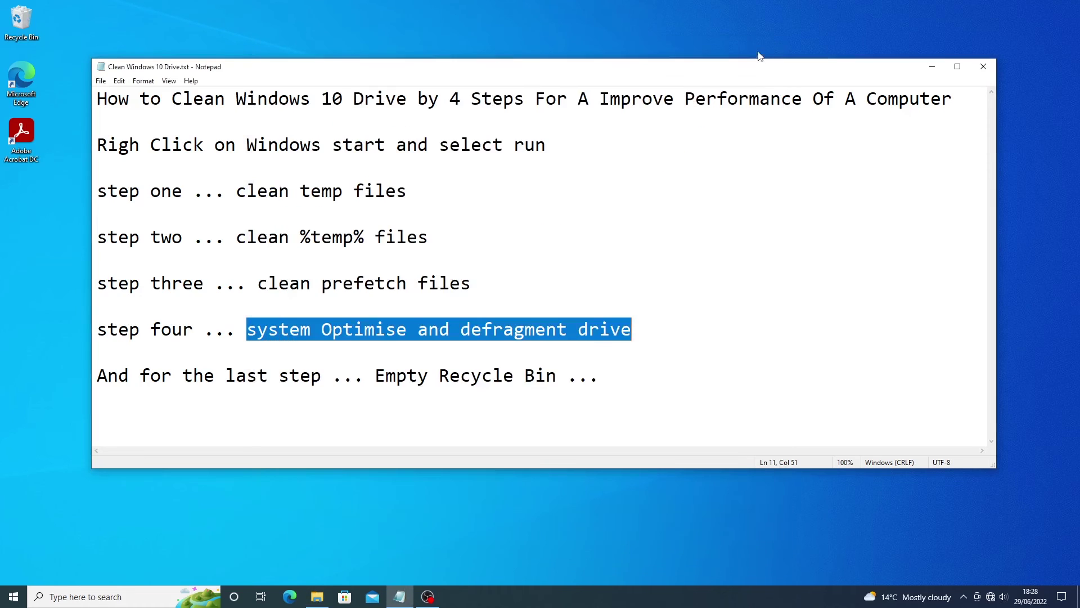
- Empty the Recycle Bin as the note's last step, permanently deleting all items in it
left_click_drag(95, 373, 559, 372)
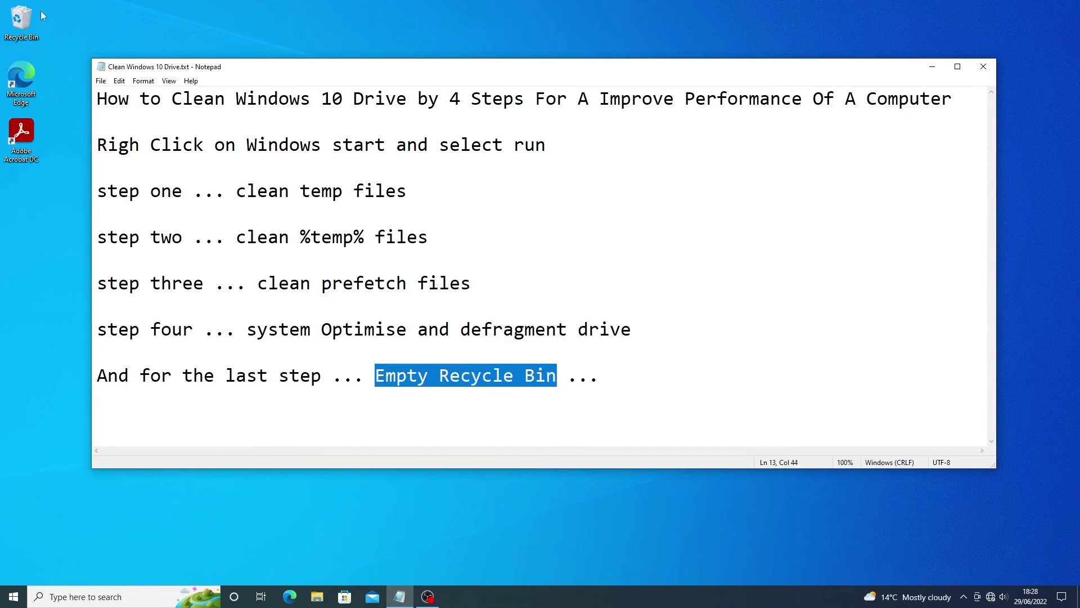
right_click(18, 19)
left_click(39, 38)
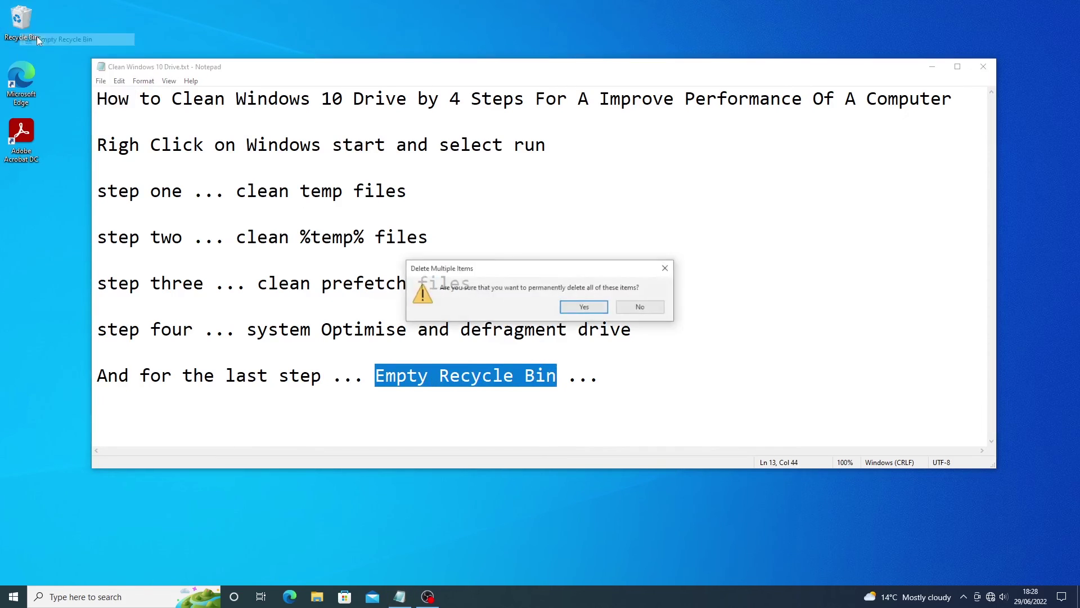
left_click(571, 306)
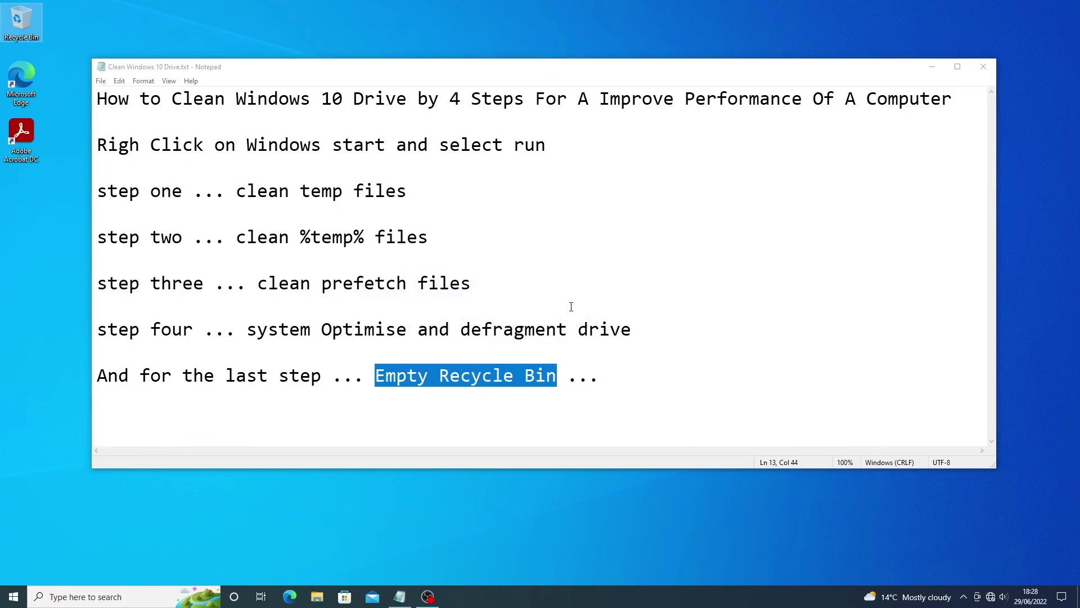
left_click(611, 380)
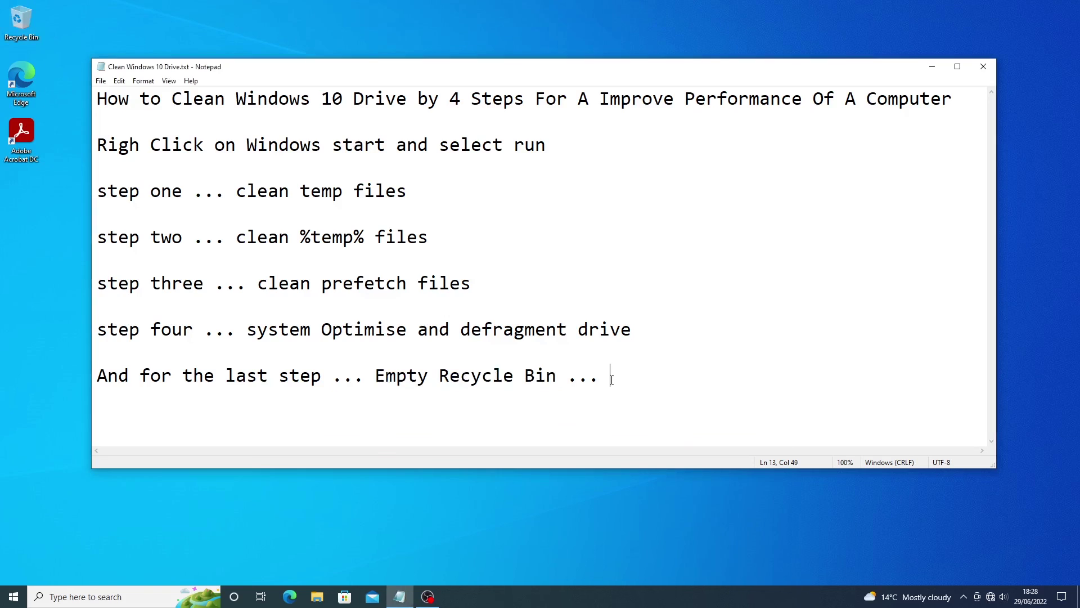